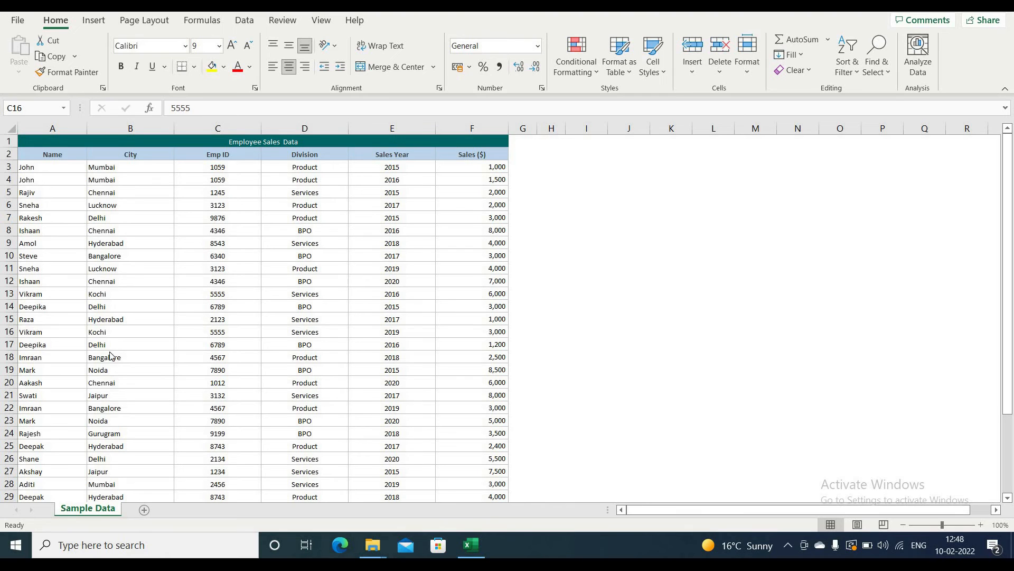
# Step: Start a PivotTable from the employee sales range A2:F32, including its header row
pyautogui.scroll(-2, 280, 322)
pyautogui.scroll(2, 275, 307)
pyautogui.click(51, 161)
pyautogui.moveTo(49, 157); pyautogui.dragTo(475, 490)
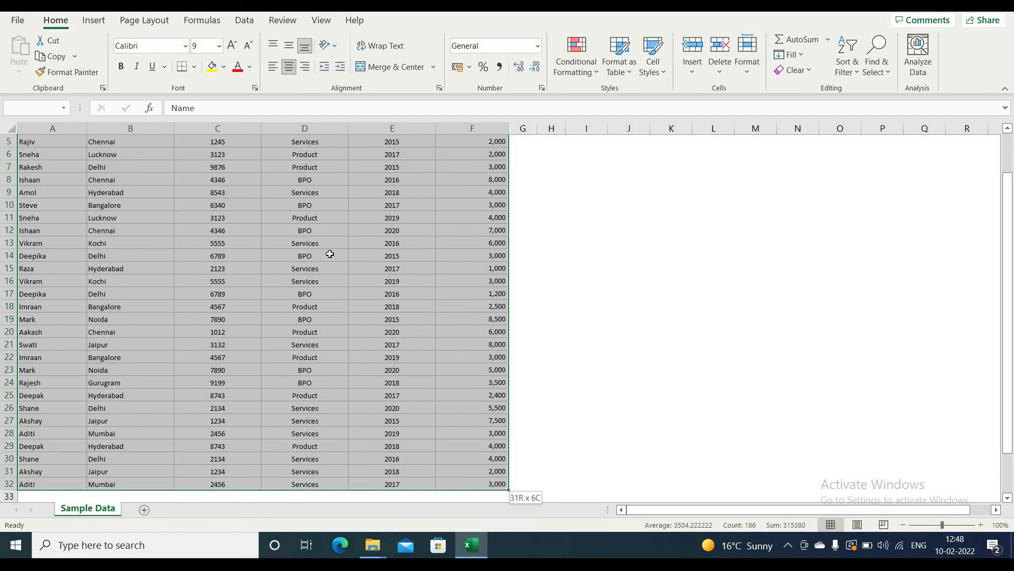
pyautogui.click(93, 20)
pyautogui.scroll(2, 142, 179)
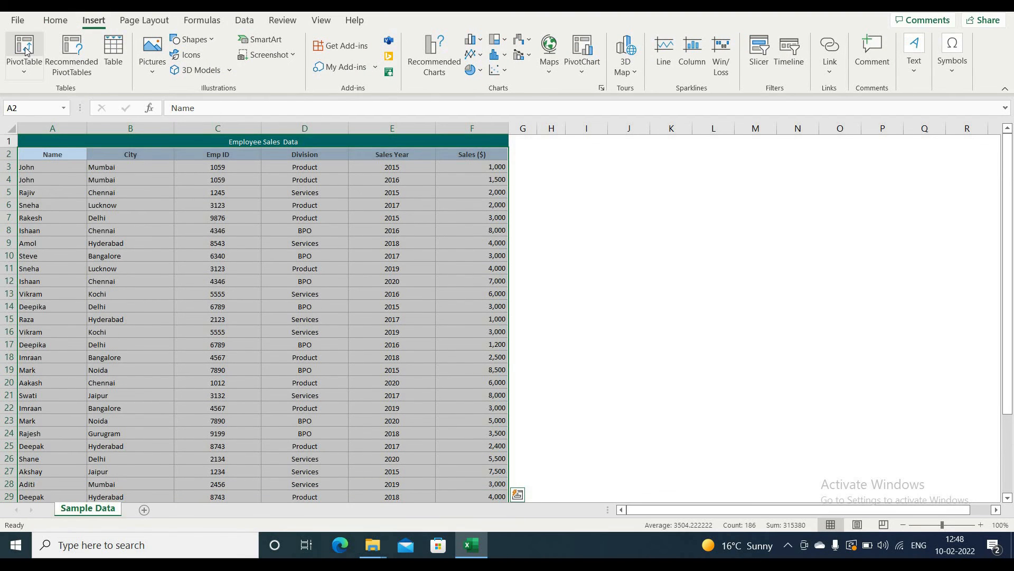
pyautogui.click(25, 50)
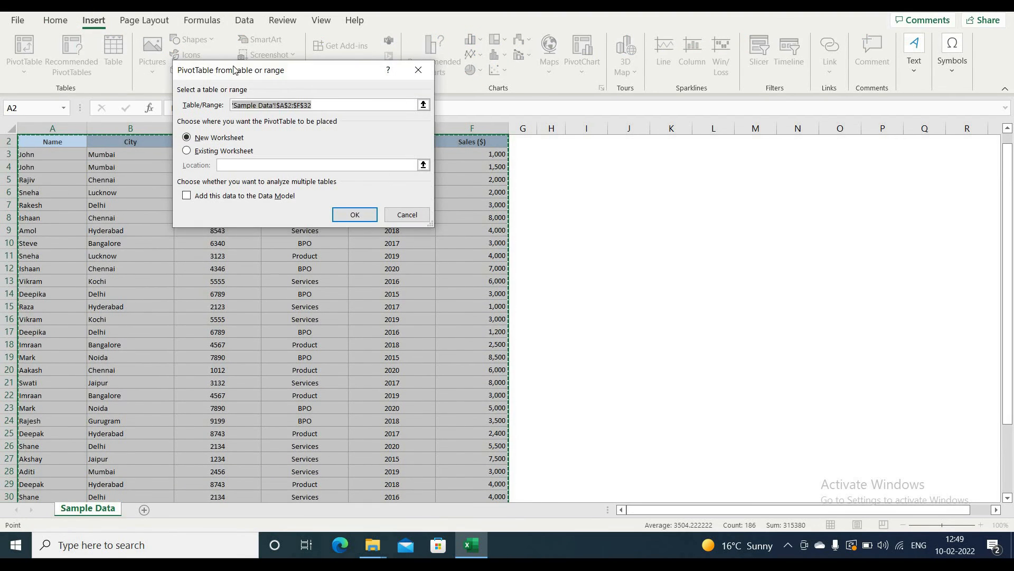
pyautogui.moveTo(295, 72); pyautogui.dragTo(397, 71)
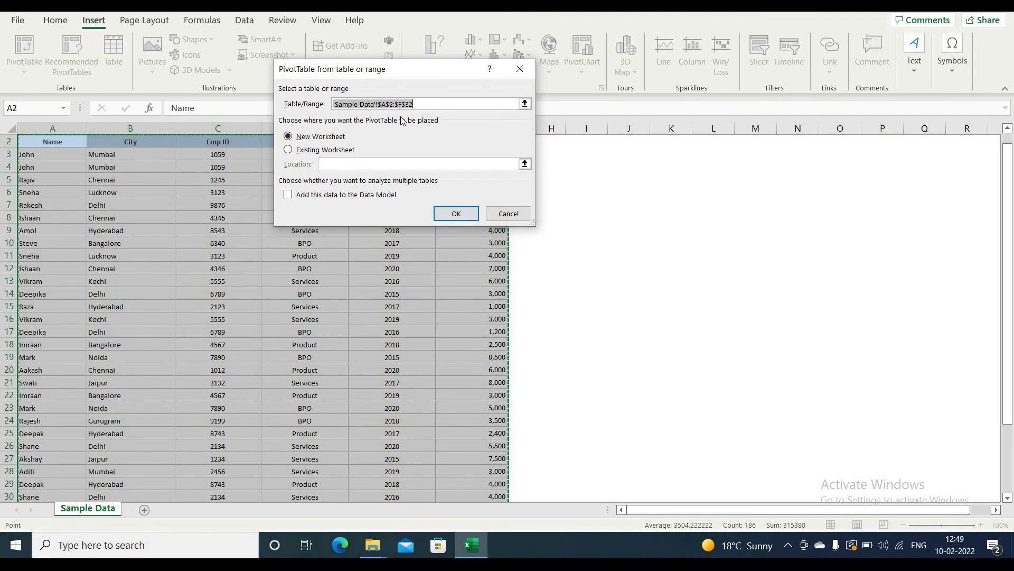
pyautogui.moveTo(438, 73); pyautogui.dragTo(281, 74)
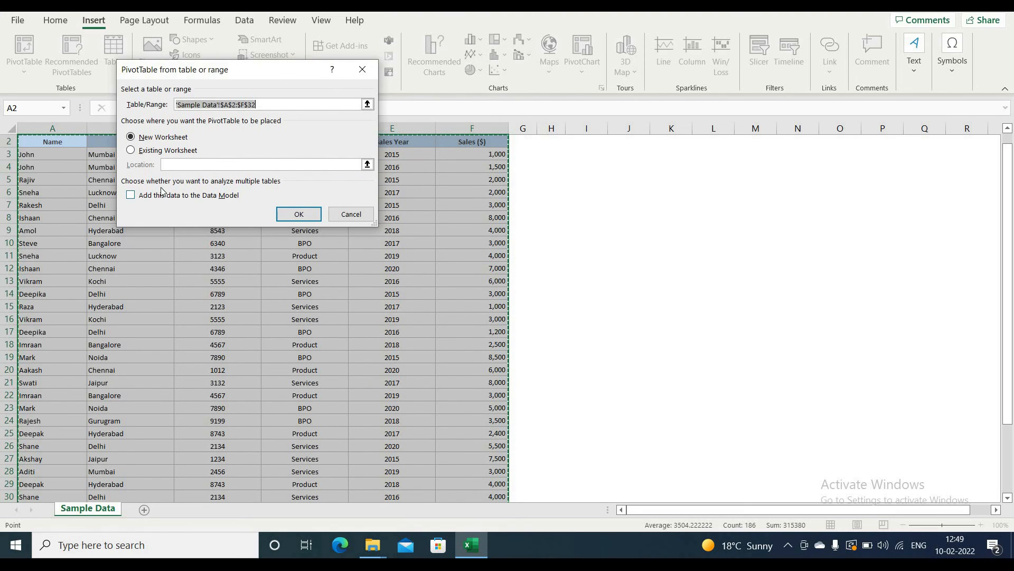
# Step: Place the PivotTable on the existing worksheet at cell I1 and create it
pyautogui.click(131, 151)
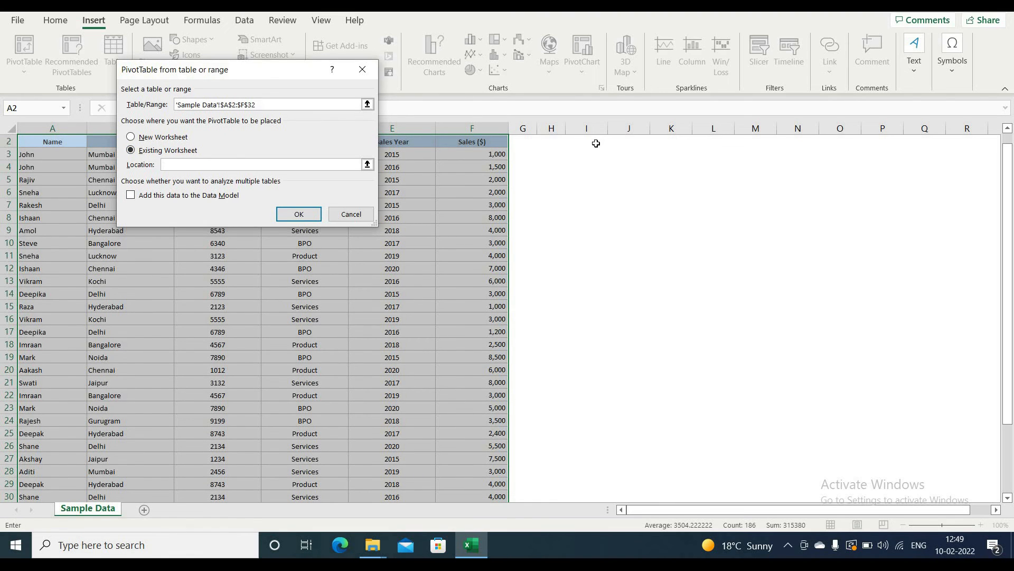
pyautogui.scroll(1, 596, 143)
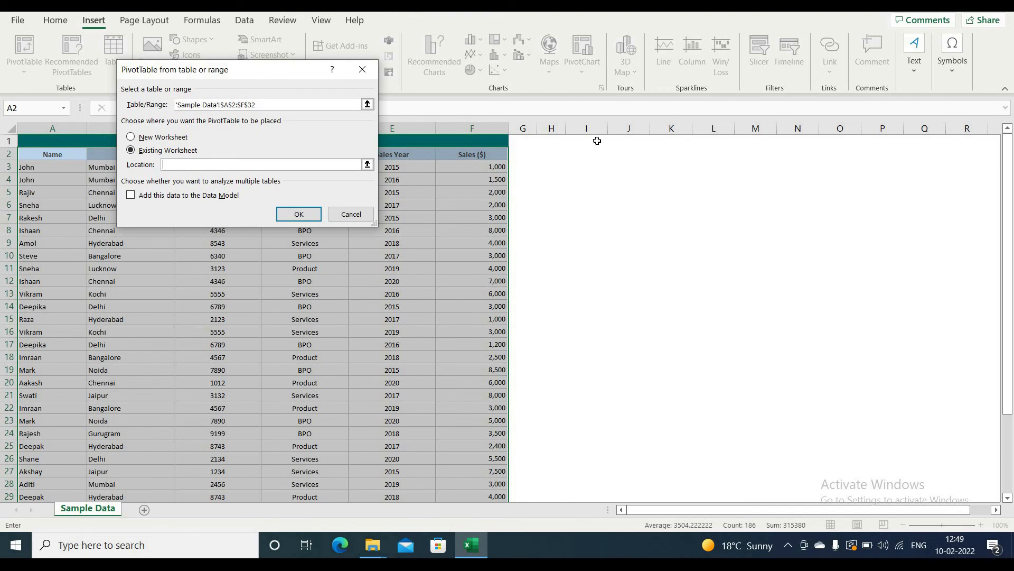
pyautogui.click(597, 141)
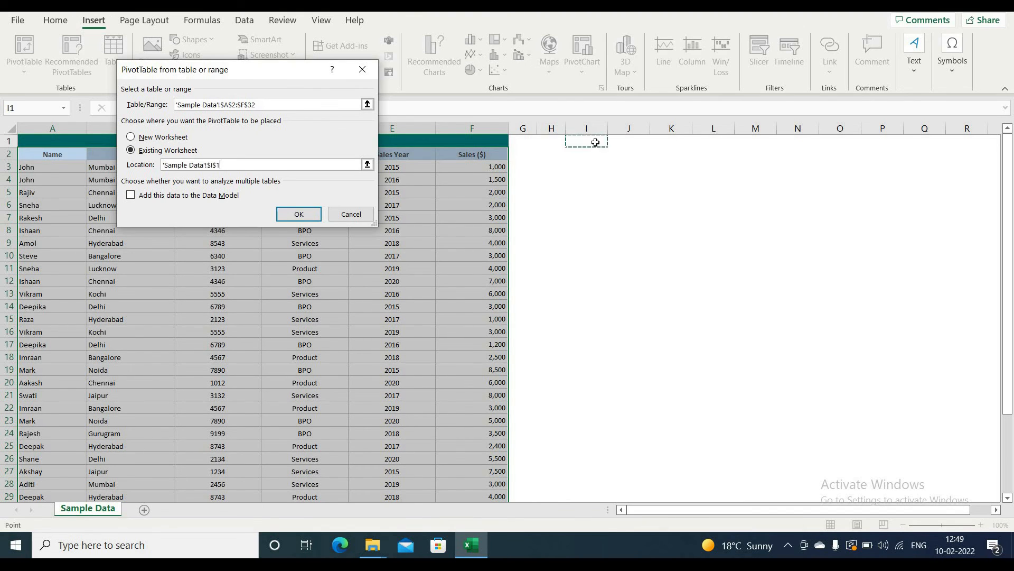
pyautogui.click(299, 215)
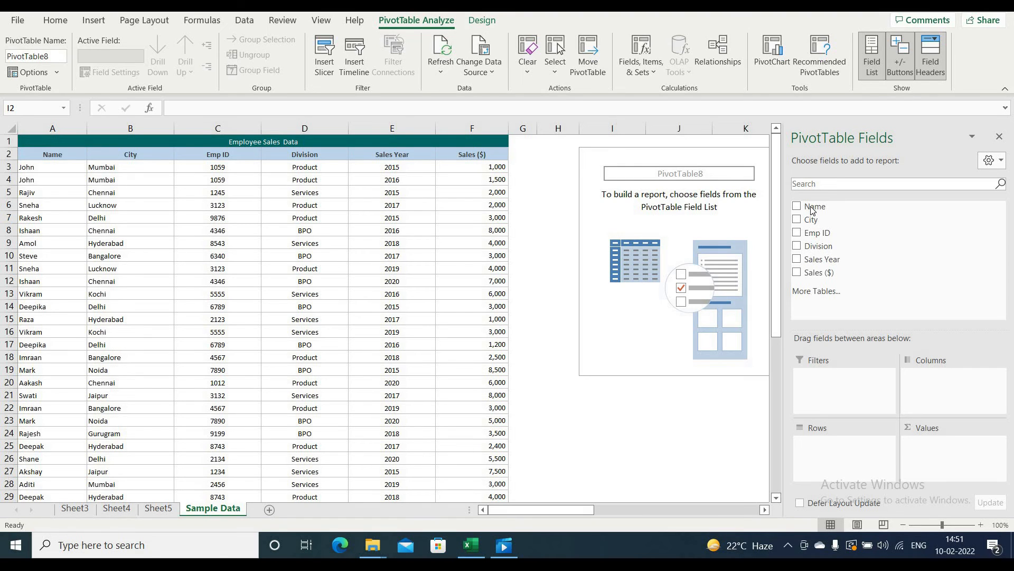
# Step: Try the Name field in the PivotTable's rows and in its columns to compare the two layouts
pyautogui.moveTo(812, 209); pyautogui.dragTo(827, 453)
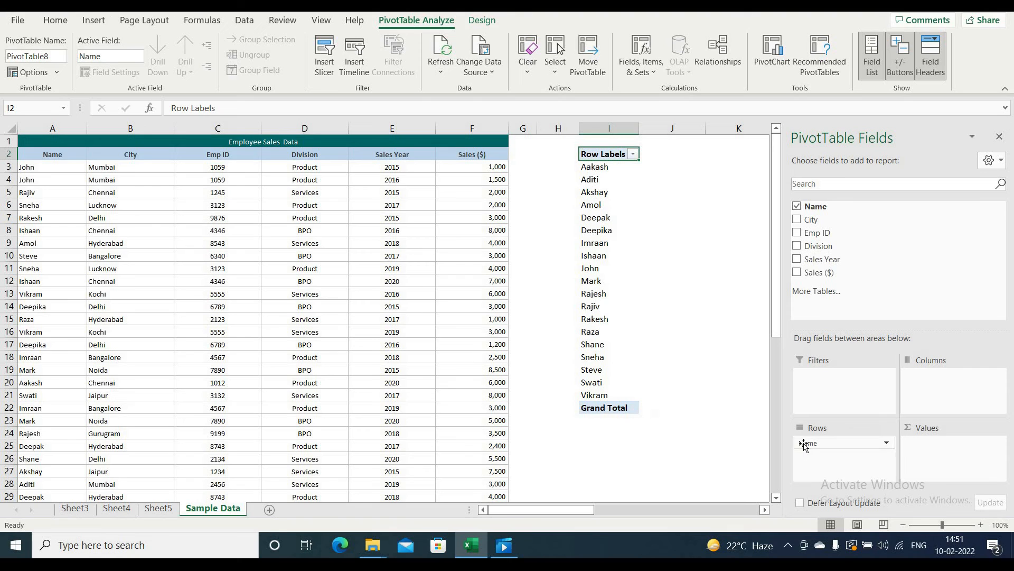
pyautogui.moveTo(821, 214); pyautogui.dragTo(959, 379)
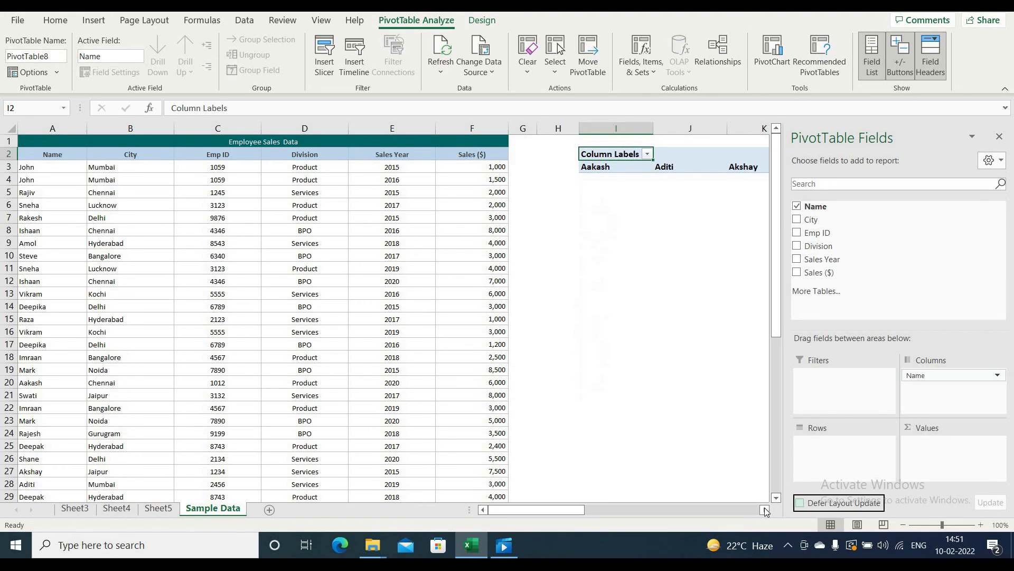
pyautogui.hscroll(3, 623, 291)
pyautogui.hscroll(1, 623, 291)
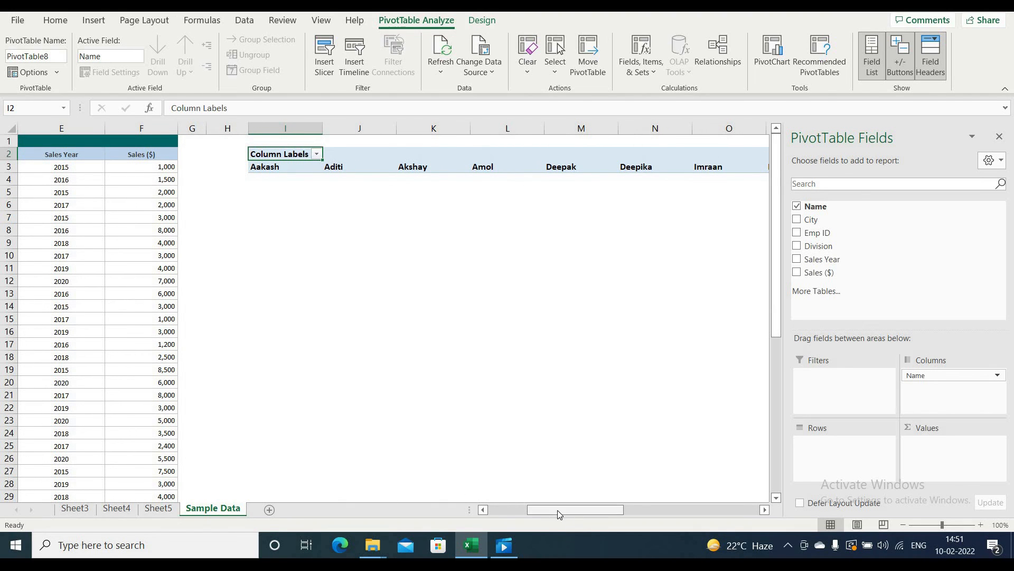
pyautogui.moveTo(563, 509); pyautogui.dragTo(539, 512)
# Step: Set the Name field as the PivotTable's rows and add Sales ($) to its values
pyautogui.moveTo(908, 388); pyautogui.dragTo(827, 453)
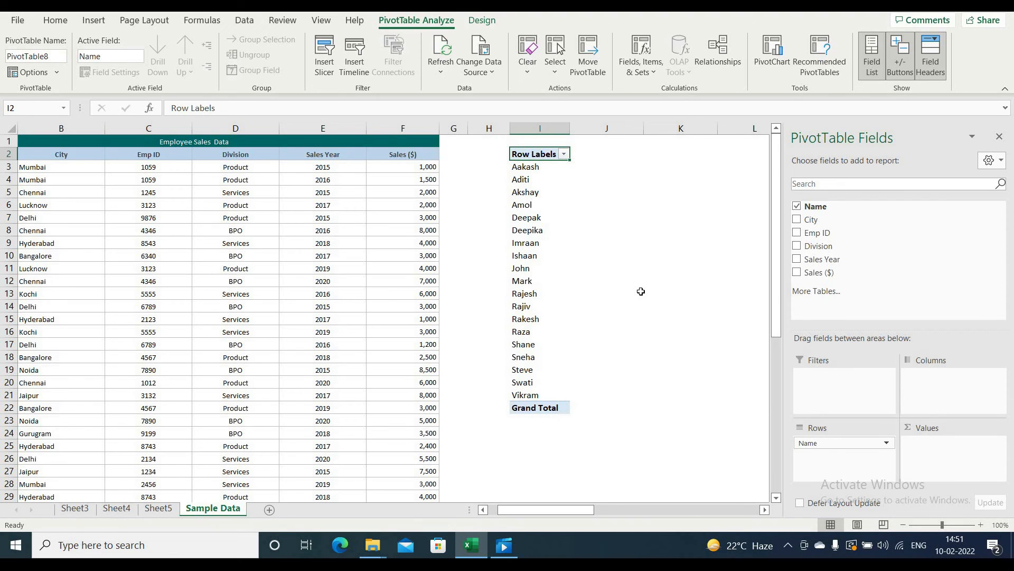
pyautogui.moveTo(810, 272); pyautogui.dragTo(965, 462)
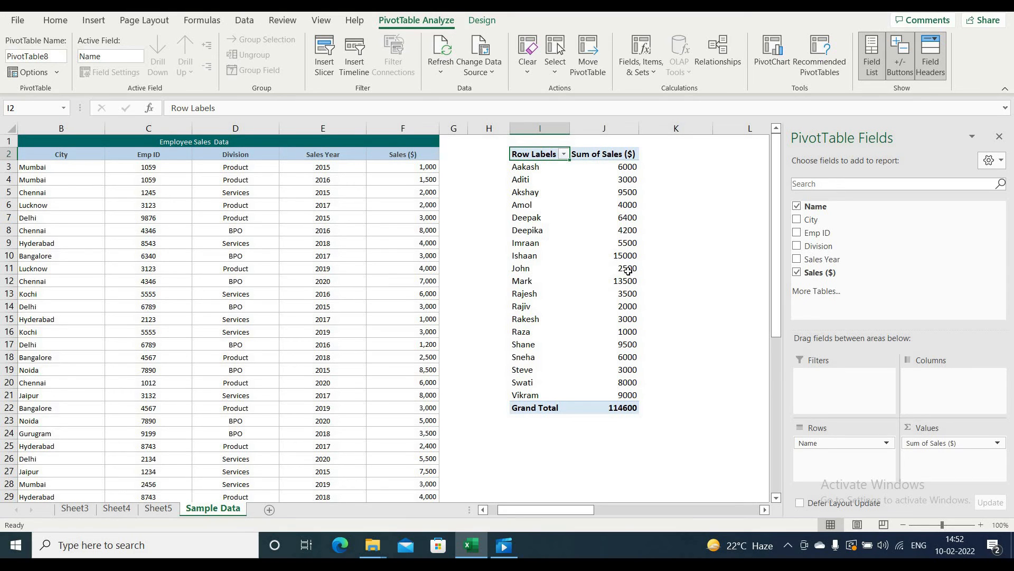
# Step: Drill down into the records behind the total in cell J11, check their sales amounts, and return to the Sample Data sheet
pyautogui.moveTo(631, 270)
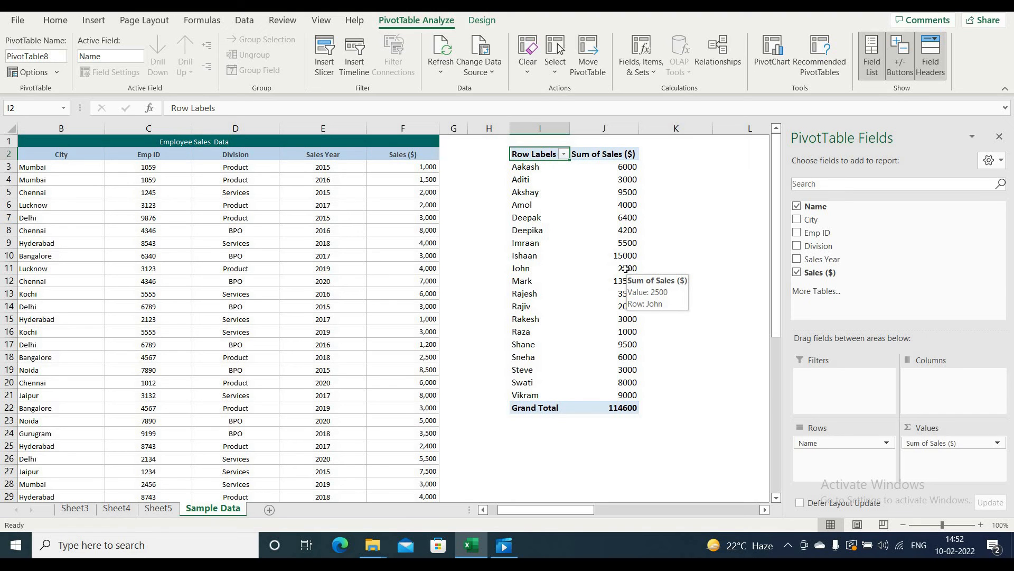
pyautogui.doubleClick(630, 268)
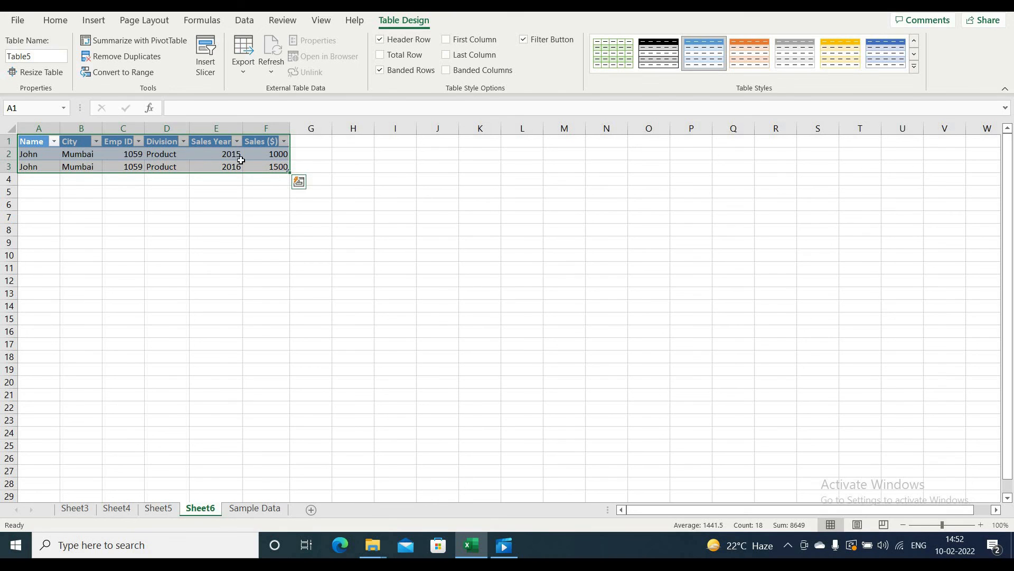
pyautogui.moveTo(270, 155); pyautogui.dragTo(271, 166)
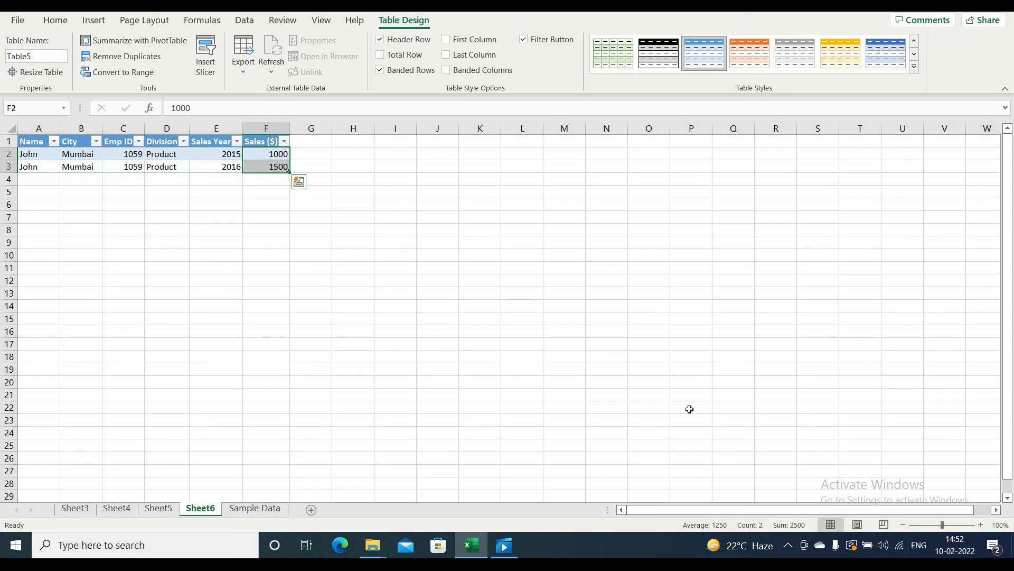
pyautogui.click(254, 508)
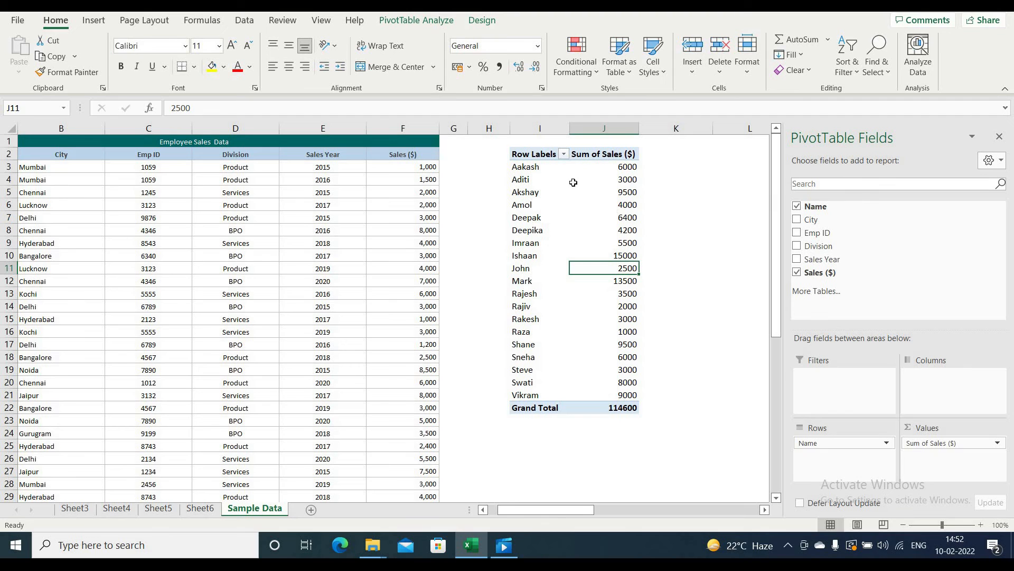
# Step: Sort the PivotTable's row labels in descending order by Sum of Sales ($)
pyautogui.click(563, 154)
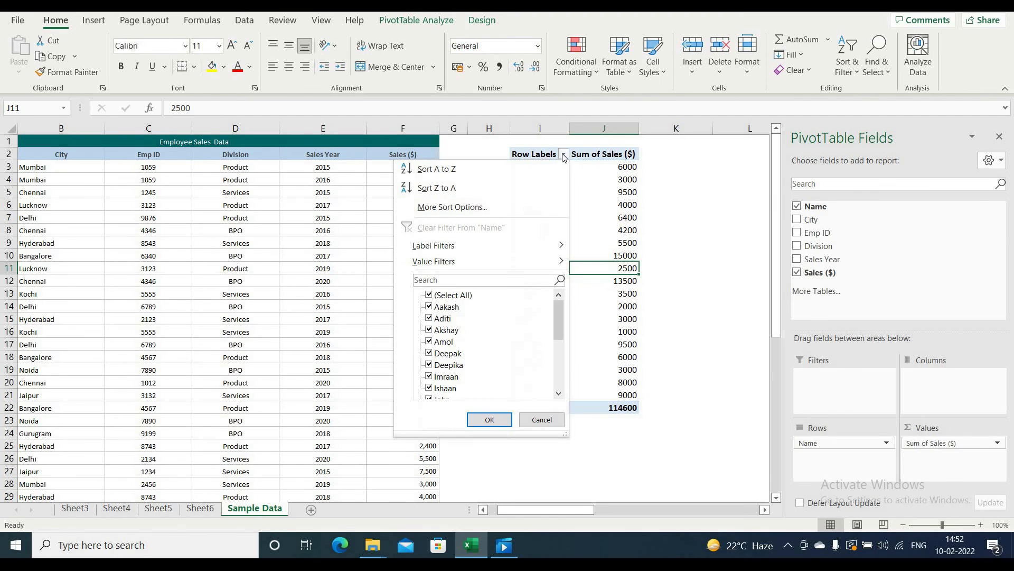
pyautogui.click(489, 206)
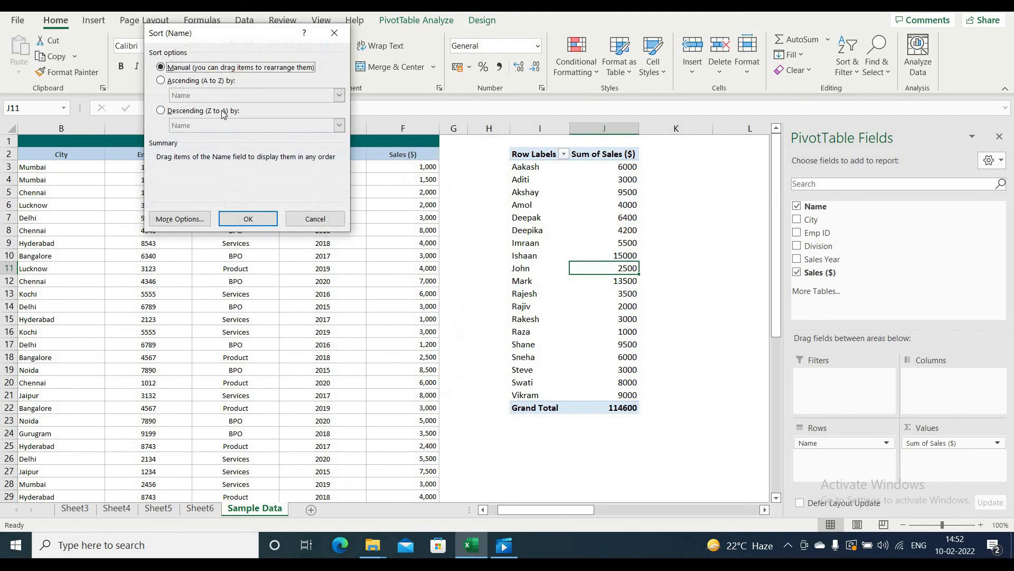
pyautogui.click(162, 111)
pyautogui.click(197, 127)
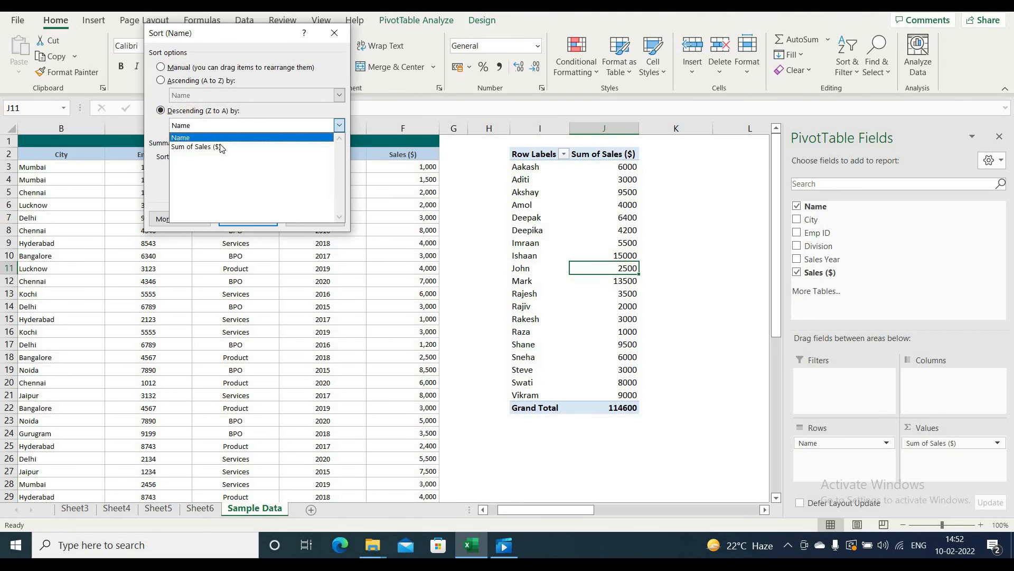
pyautogui.click(214, 144)
pyautogui.click(248, 219)
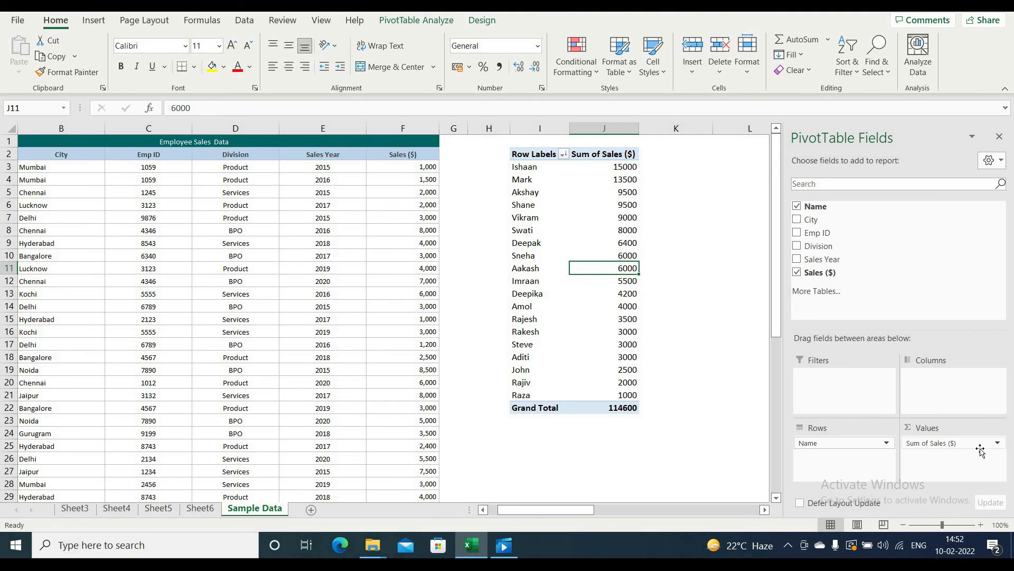
# Step: Change the Sales ($) value field to summarize by Count
pyautogui.click(998, 444)
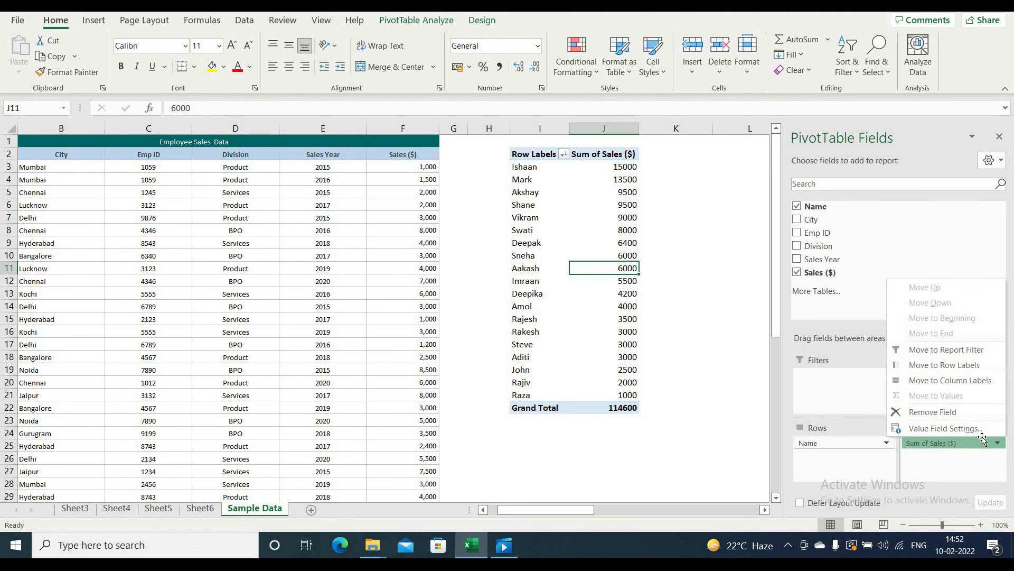
pyautogui.click(943, 428)
pyautogui.click(146, 150)
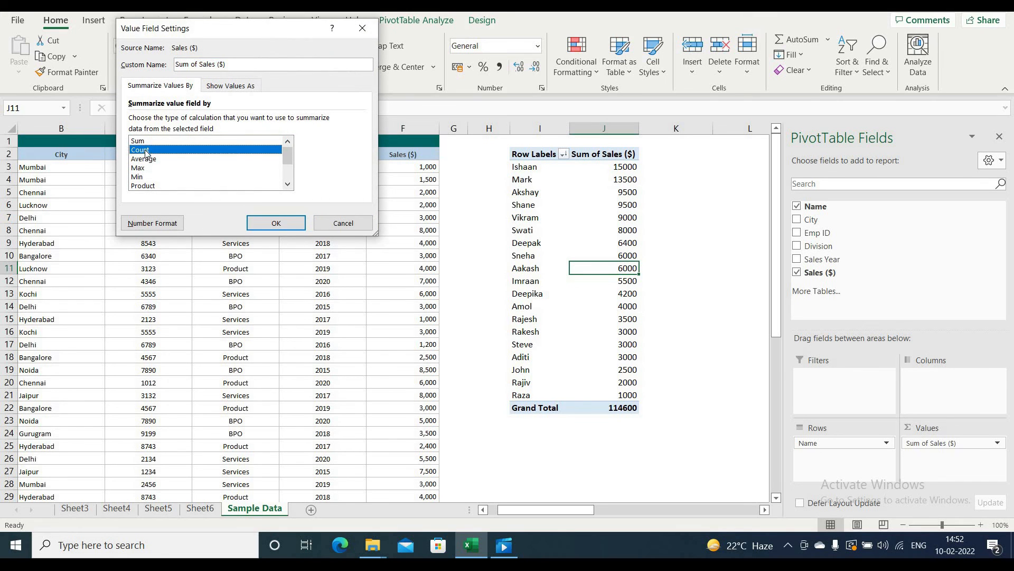
pyautogui.click(263, 229)
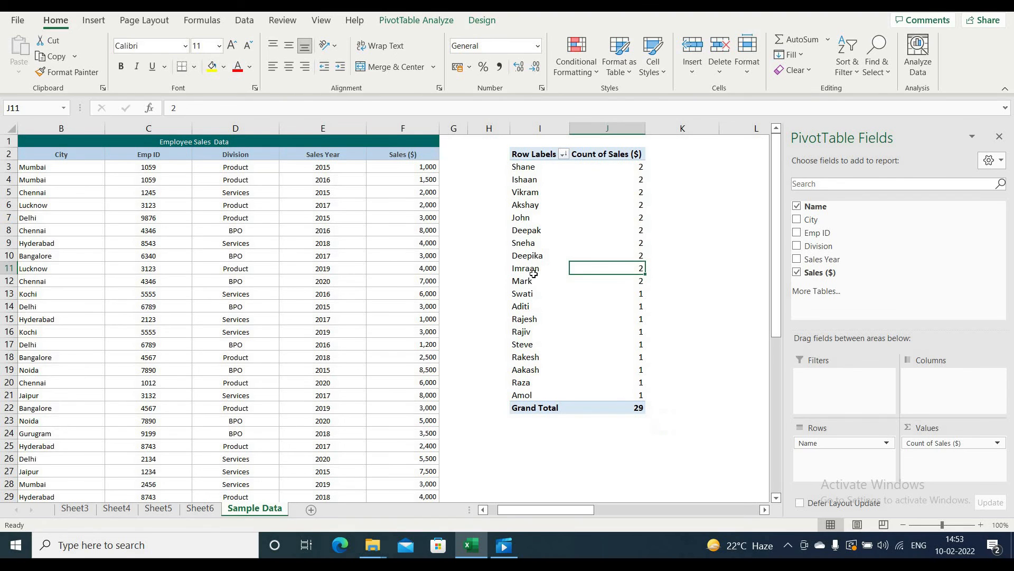
# Step: Compare the sales counts of the employees in rows 7 and 13 with the source records
pyautogui.click(519, 216)
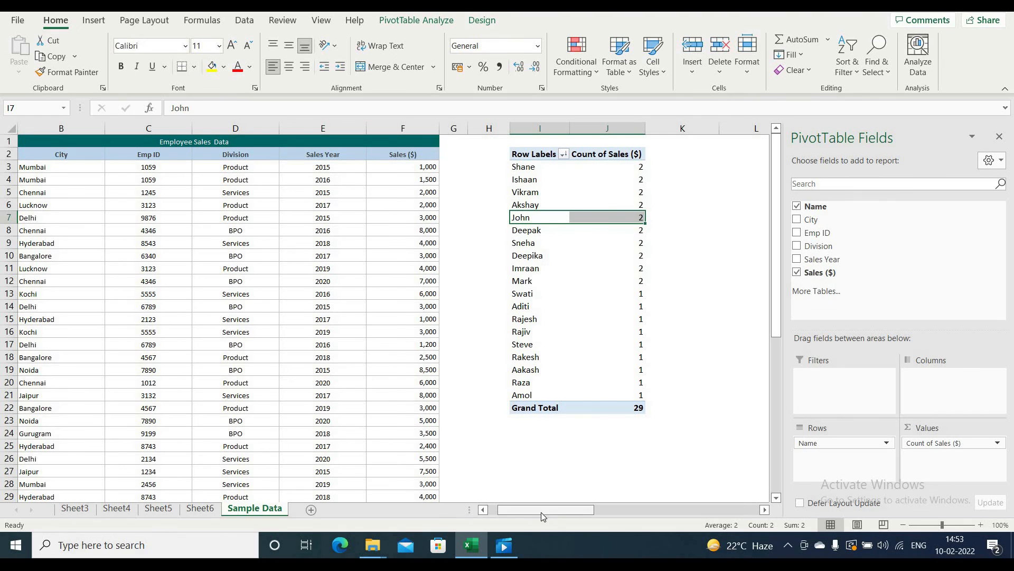
pyautogui.moveTo(562, 509); pyautogui.dragTo(552, 510)
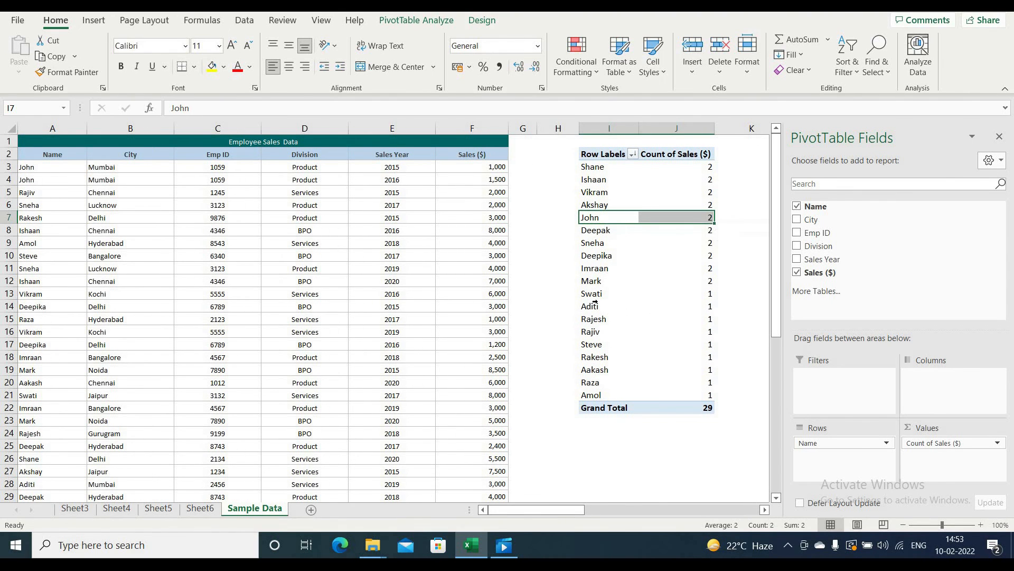
pyautogui.click(588, 294)
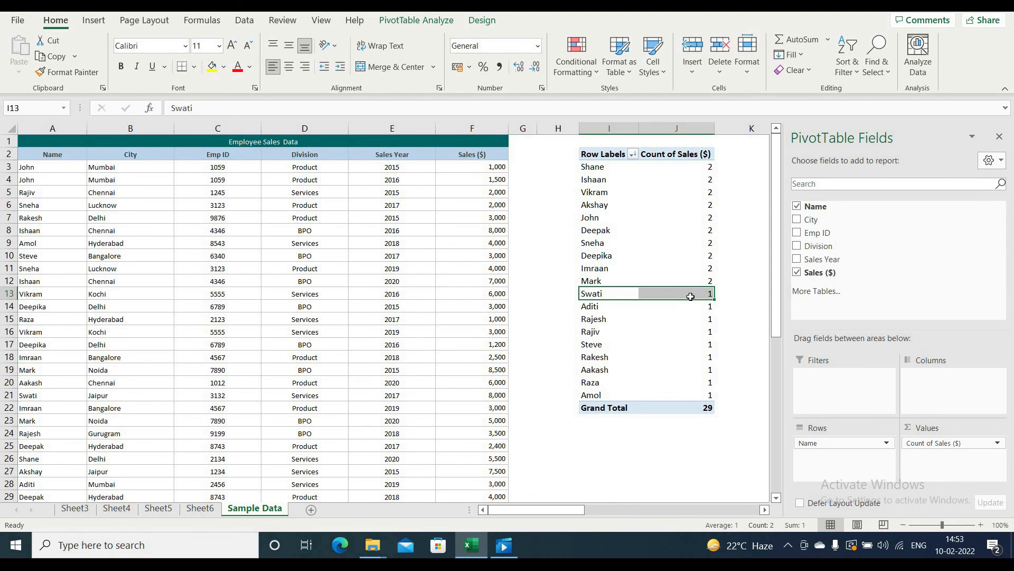
pyautogui.moveTo(691, 296)
pyautogui.moveTo(577, 509); pyautogui.dragTo(588, 508)
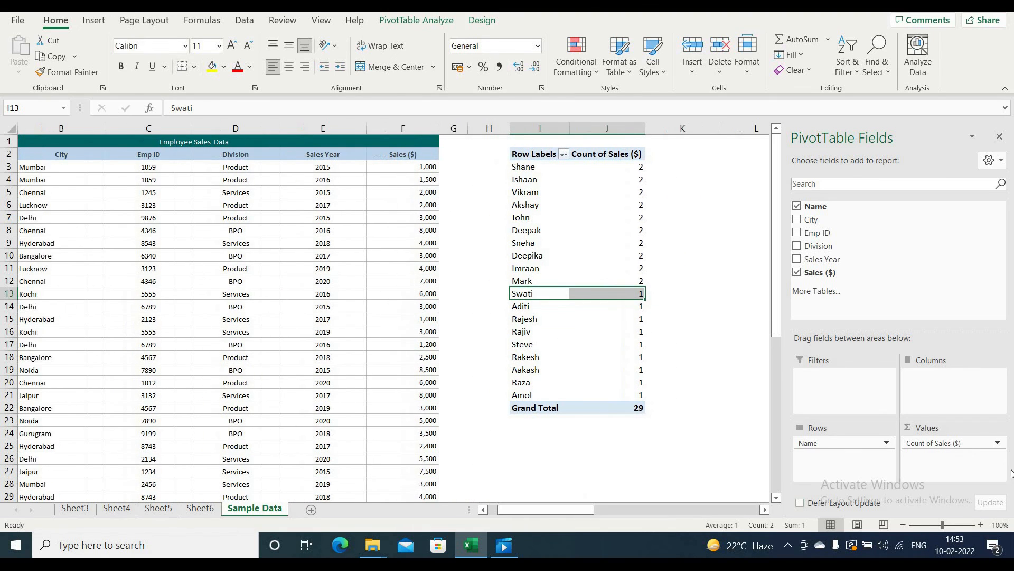
# Step: Review the summary calculation types available for the Count of Sales ($) field, keeping Count
pyautogui.click(953, 444)
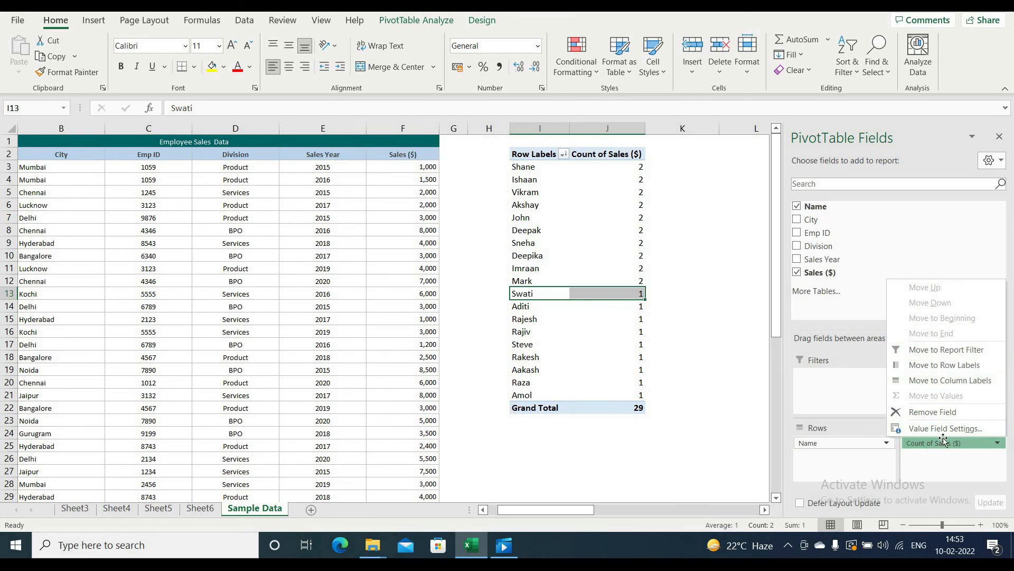
pyautogui.click(950, 428)
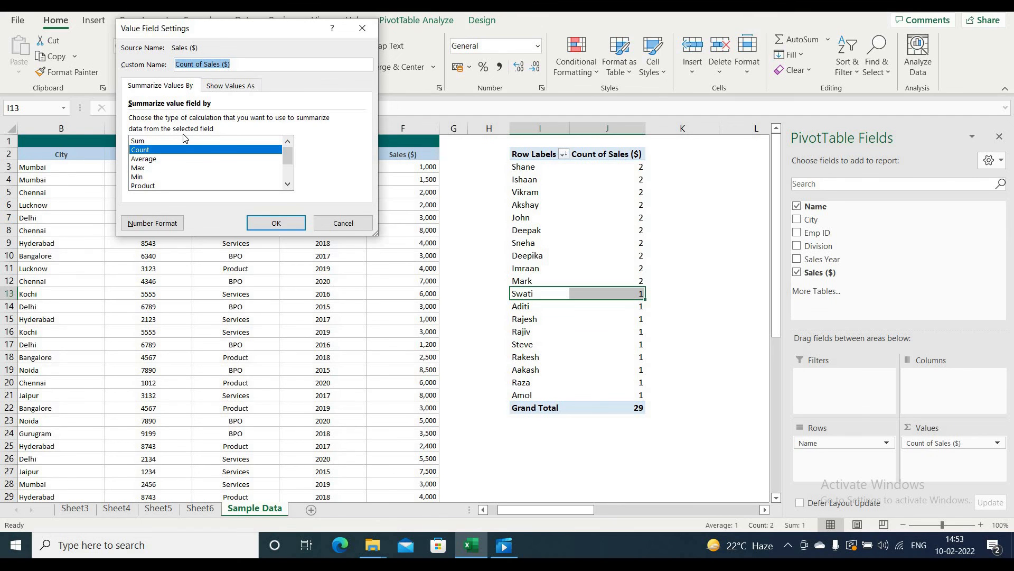
pyautogui.click(274, 223)
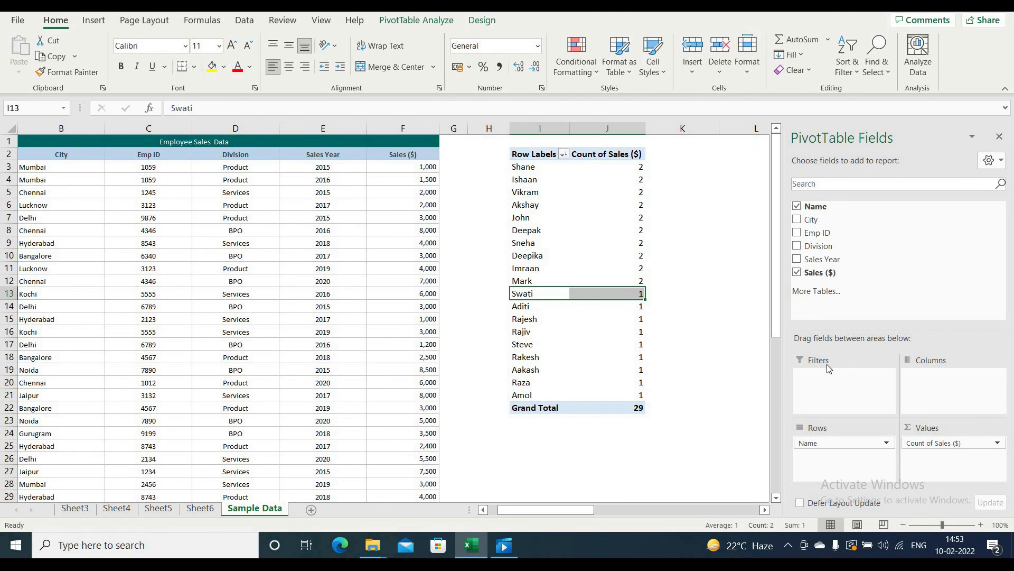
# Step: Add the Sales Year field to the PivotTable's columns
pyautogui.click(764, 510)
pyautogui.click(764, 509)
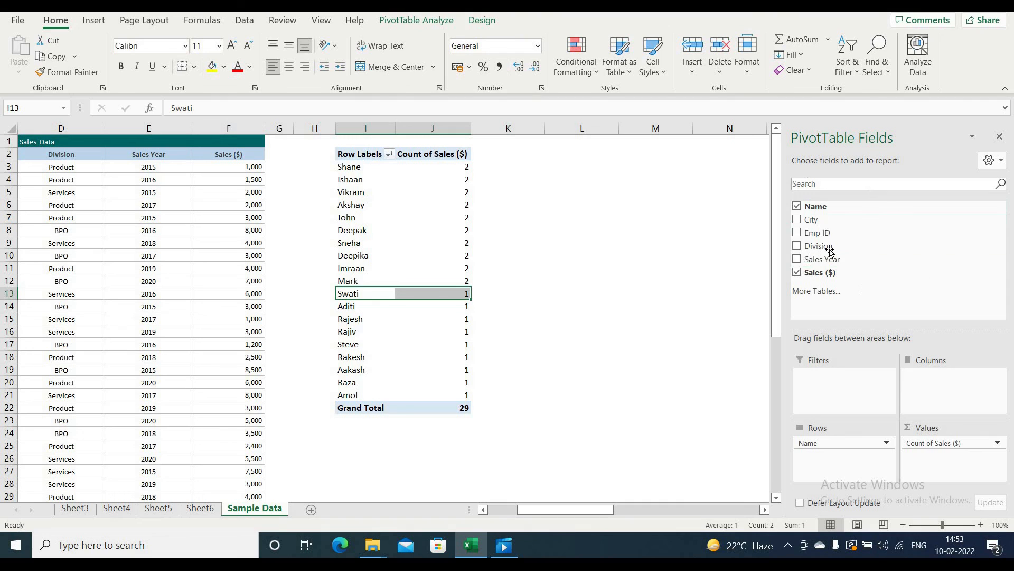
pyautogui.moveTo(823, 260); pyautogui.dragTo(930, 382)
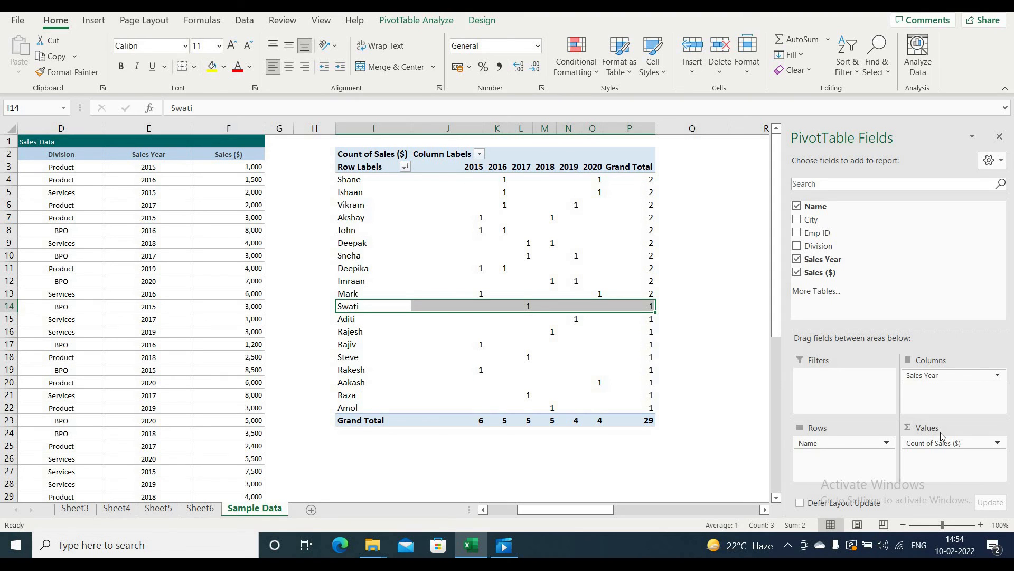
# Step: Change the Sales ($) value field to summarize by Sum
pyautogui.click(980, 446)
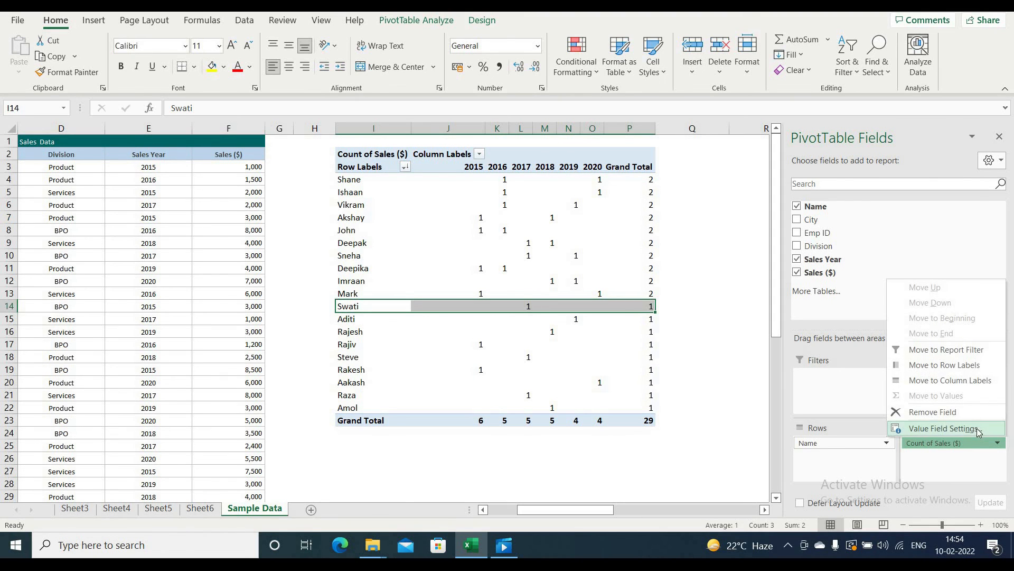
pyautogui.click(943, 429)
pyautogui.click(142, 141)
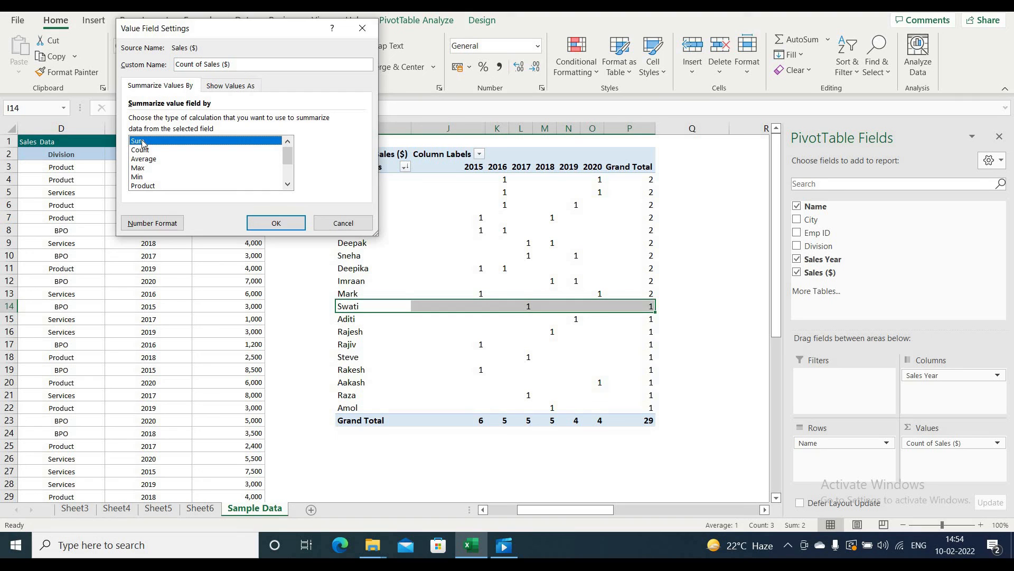
pyautogui.click(266, 222)
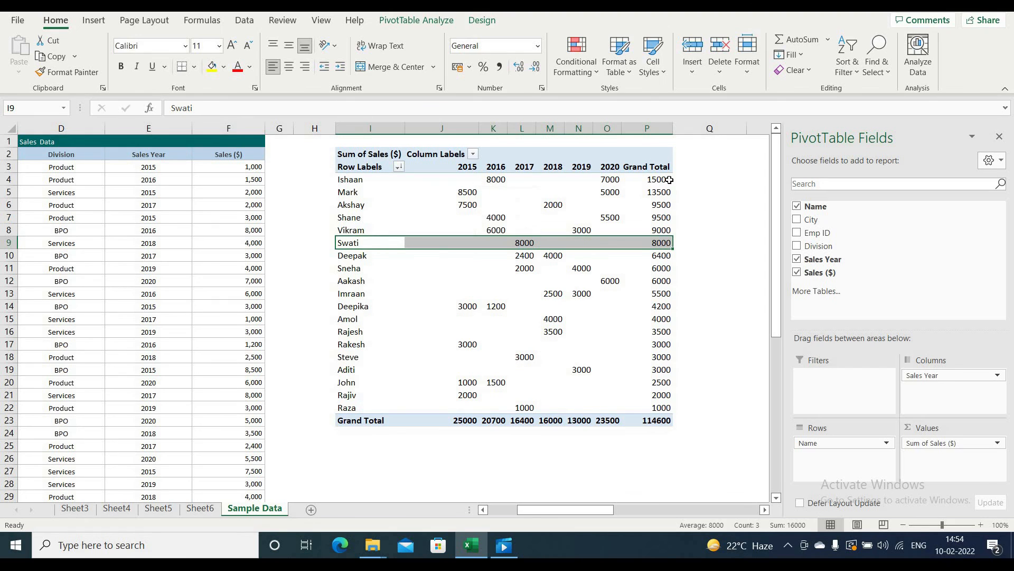
# Step: Examine the yearly sales and grand total of the employee in row 20 of the PivotTable
pyautogui.moveTo(669, 180)
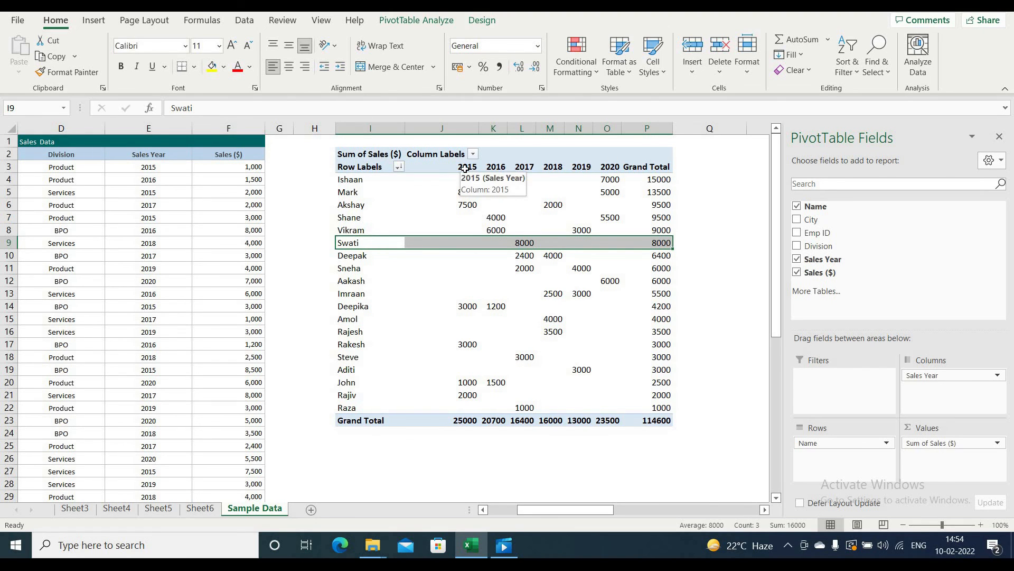
pyautogui.click(342, 382)
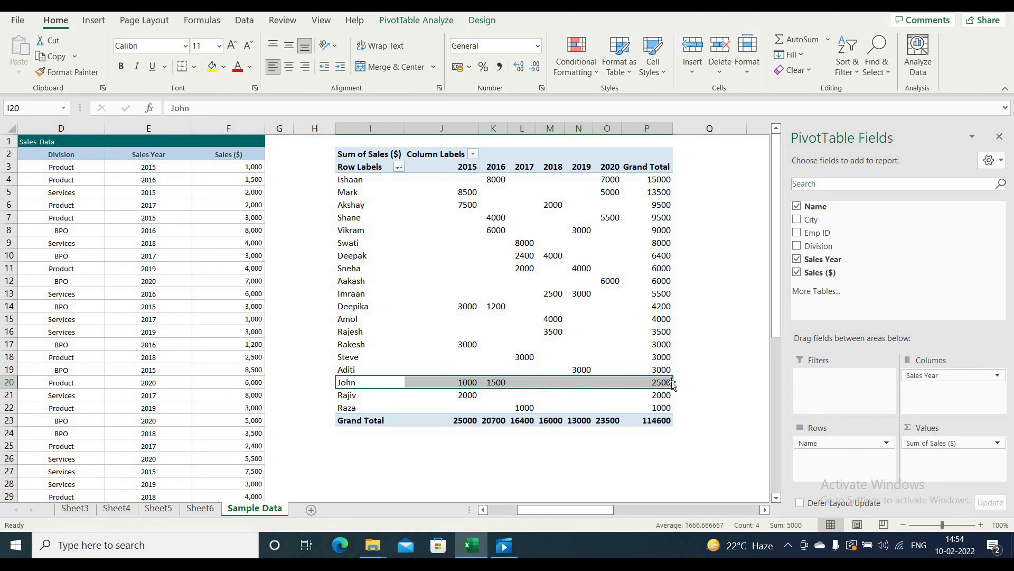
pyautogui.moveTo(662, 384)
pyautogui.click(750, 267)
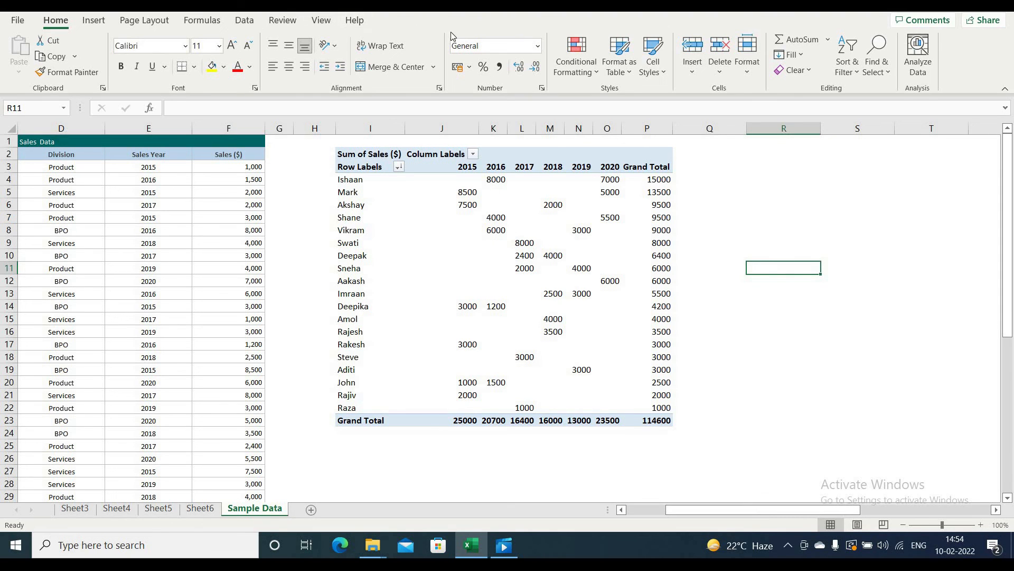
# Step: Review the available PivotTable styles, keeping Light Blue, Pivot Style Light 16
pyautogui.click(497, 283)
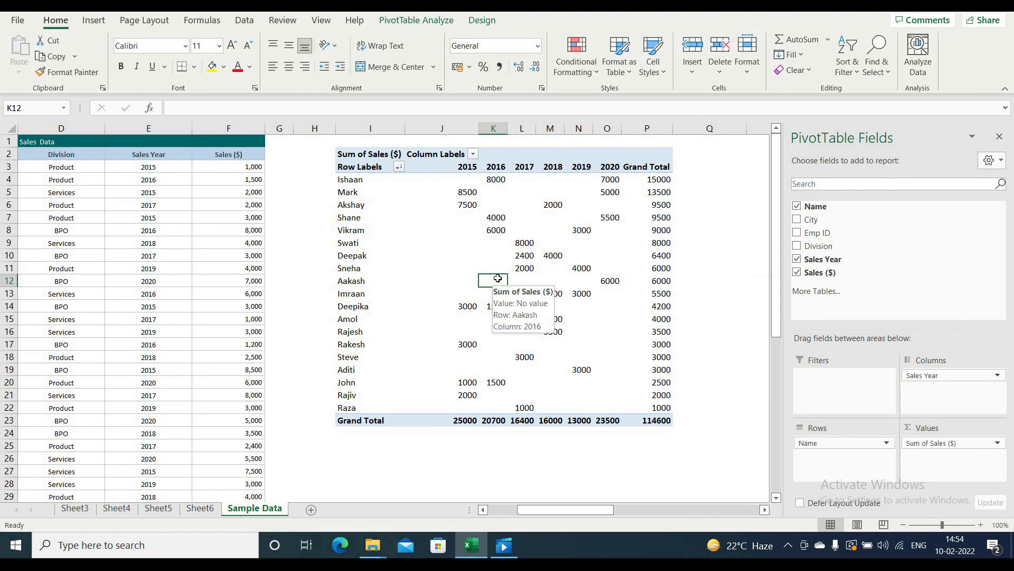
pyautogui.click(491, 21)
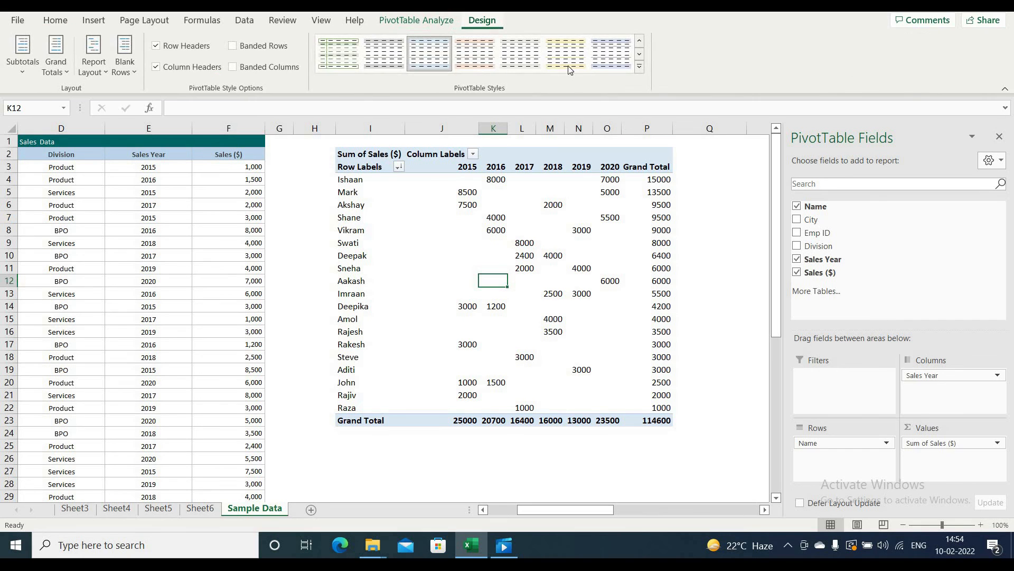
pyautogui.click(640, 67)
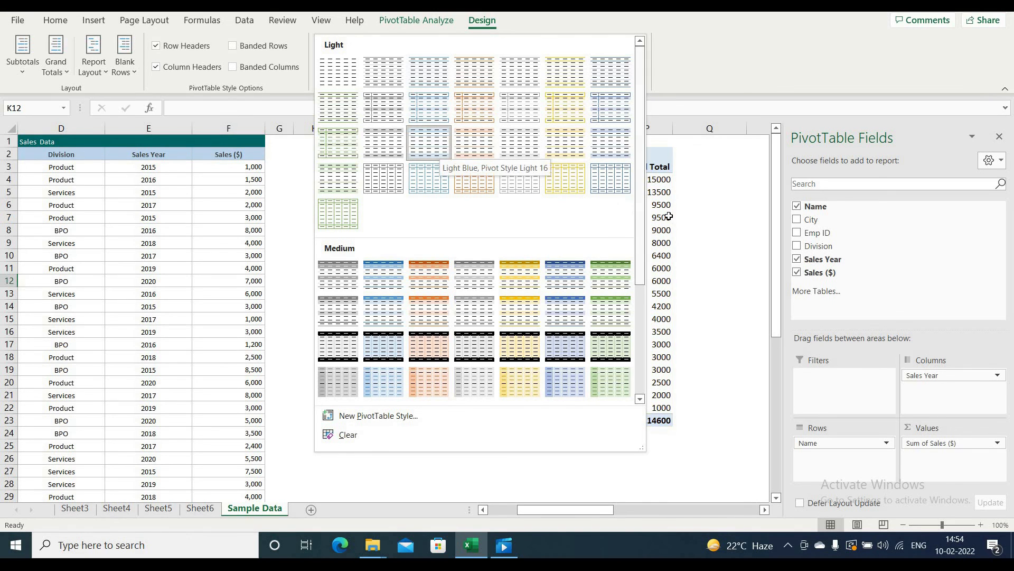
pyautogui.click(450, 150)
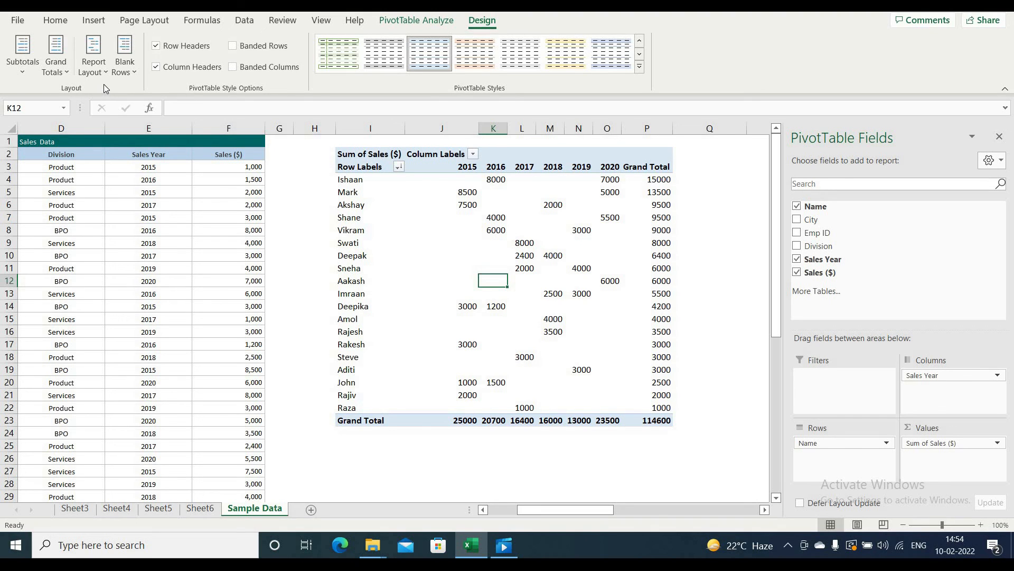
# Step: Locate the PivotTable's grand total row and column and turn grand totals off for rows and columns
pyautogui.click(643, 128)
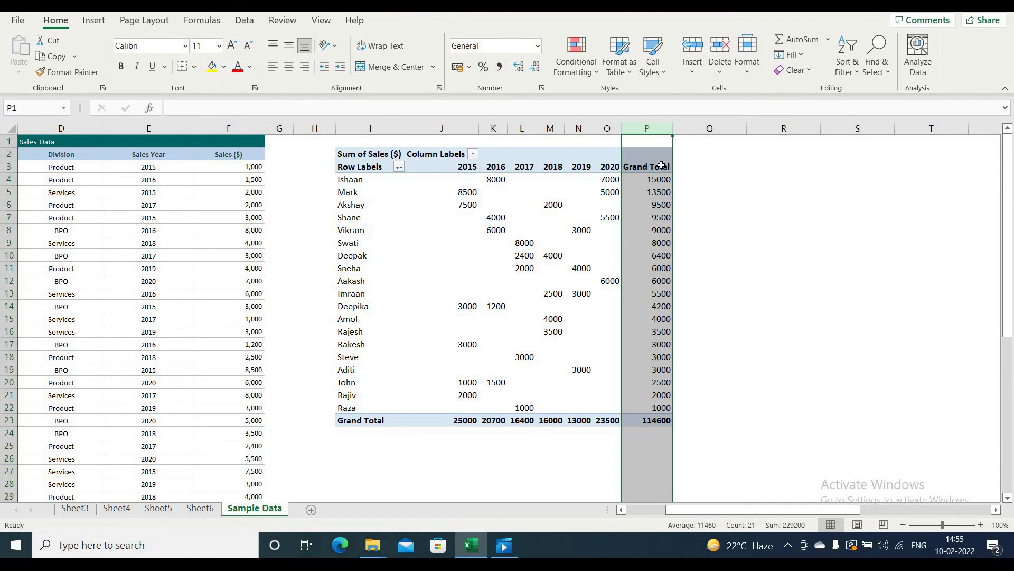
pyautogui.click(8, 420)
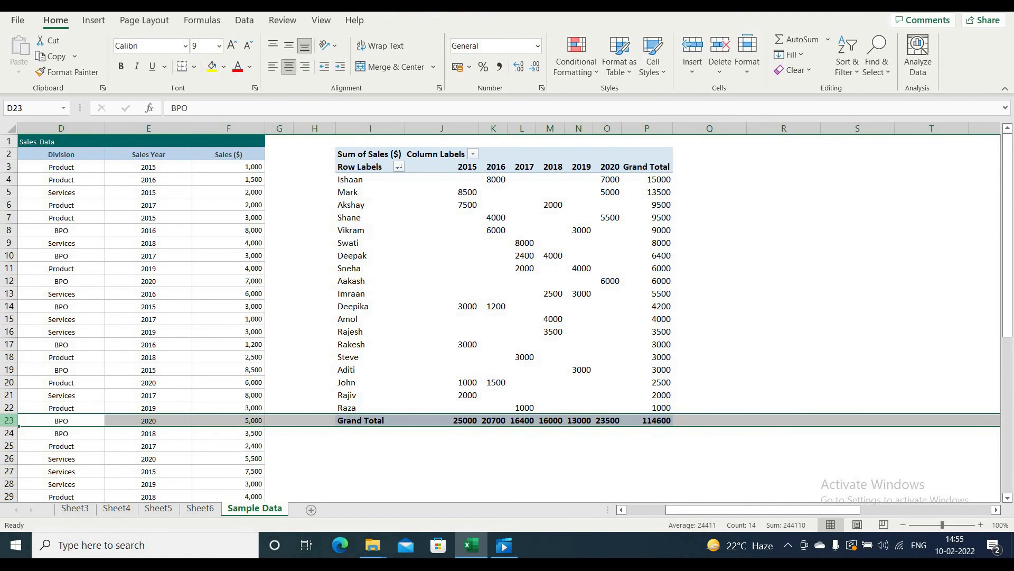
pyautogui.click(646, 128)
pyautogui.click(495, 228)
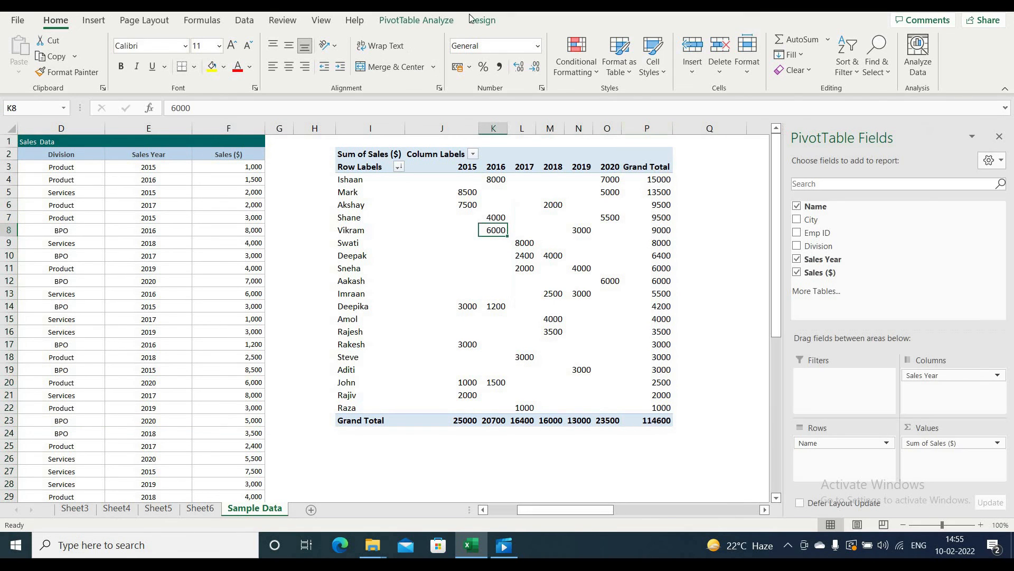
pyautogui.click(482, 20)
pyautogui.click(56, 71)
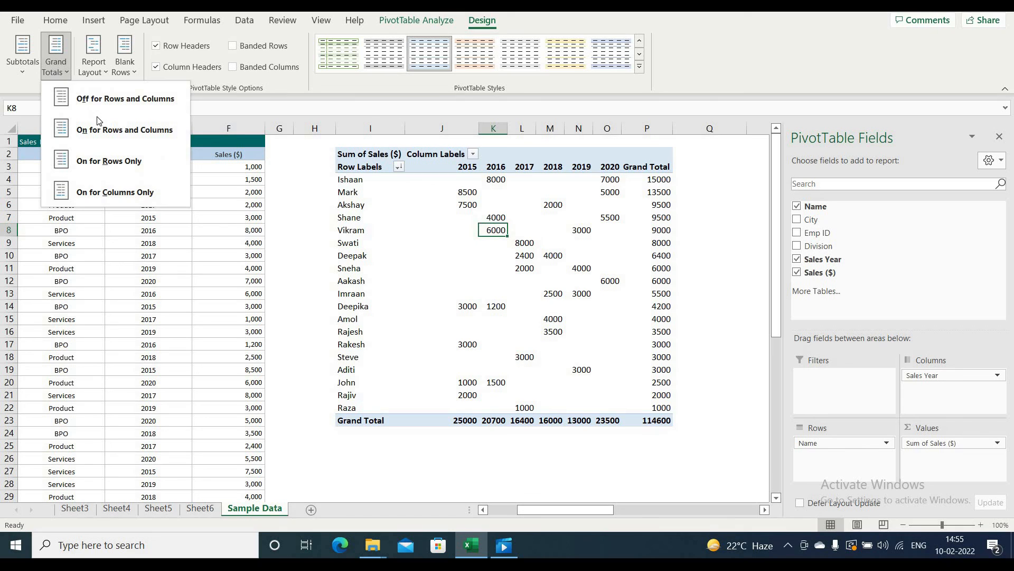
pyautogui.click(105, 99)
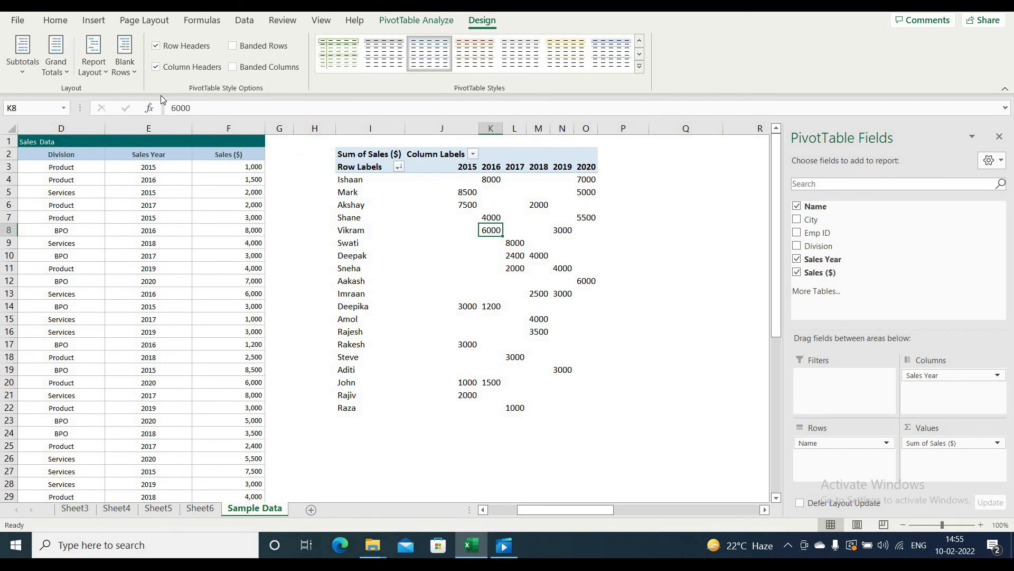
# Step: Try showing grand totals for rows only, and for columns only
pyautogui.click(56, 72)
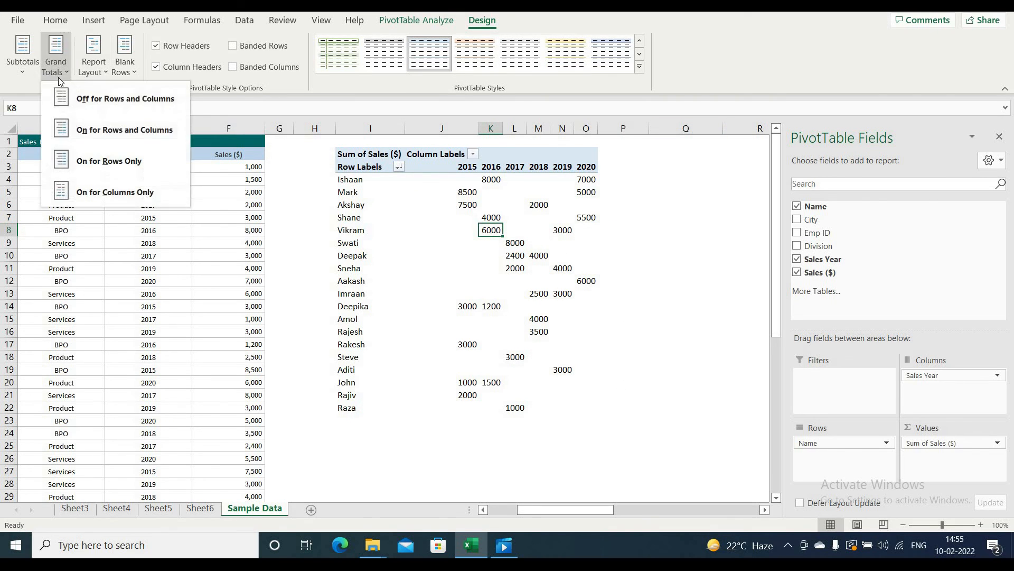
pyautogui.click(119, 162)
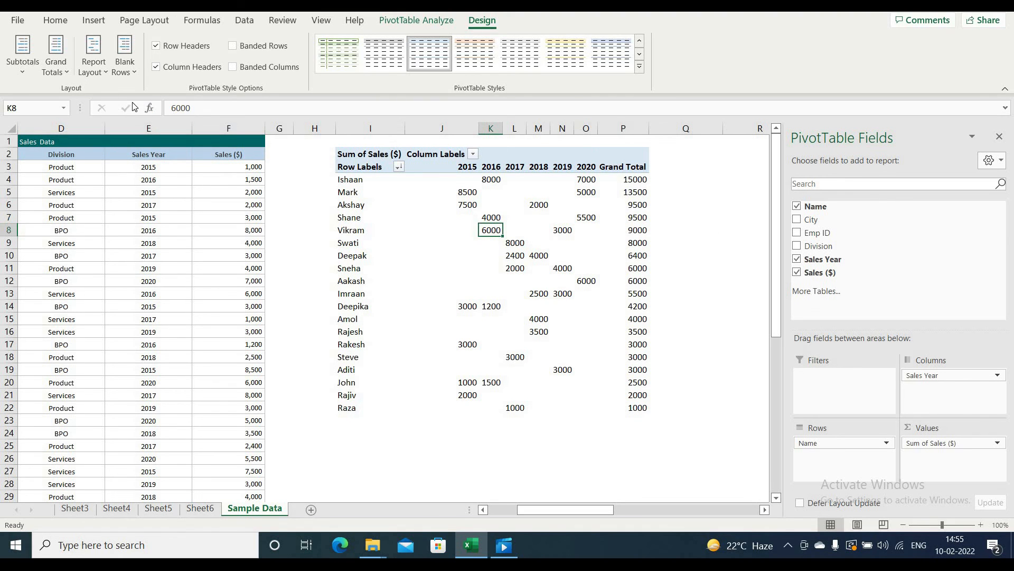
pyautogui.click(56, 71)
pyautogui.click(101, 193)
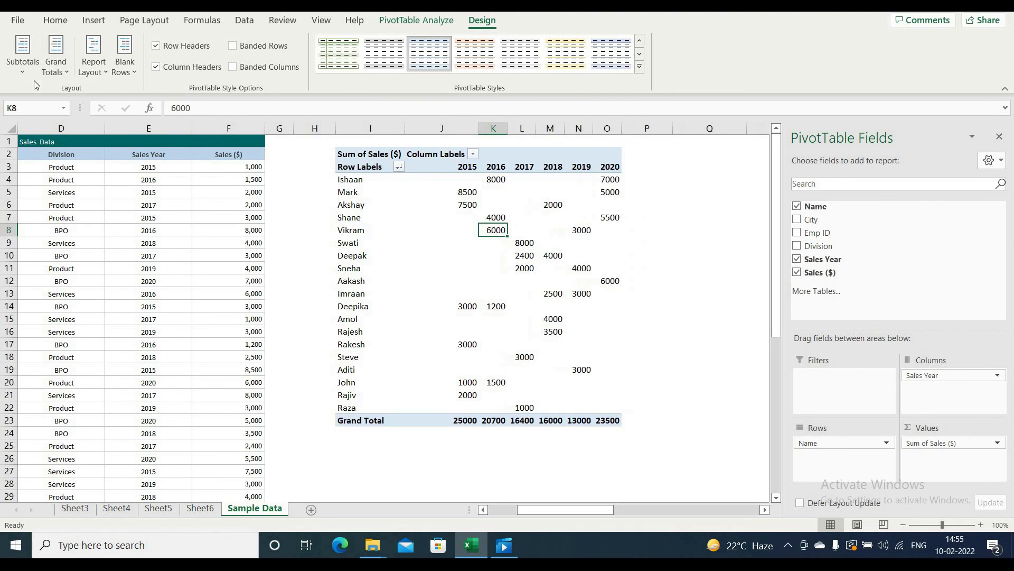
# Step: Turn grand totals on for both rows and columns of the PivotTable
pyautogui.click(67, 73)
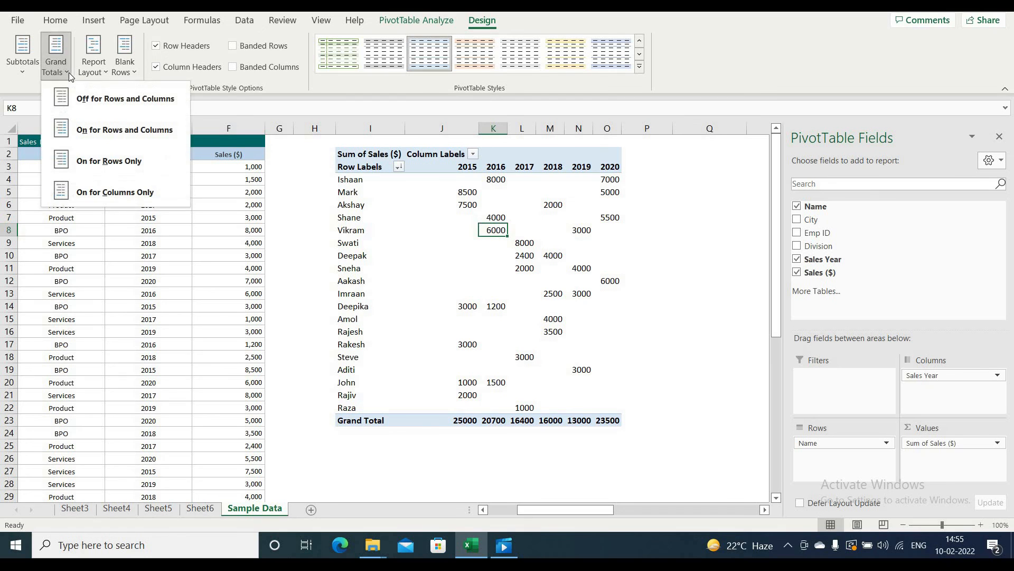
pyautogui.click(104, 127)
pyautogui.click(595, 231)
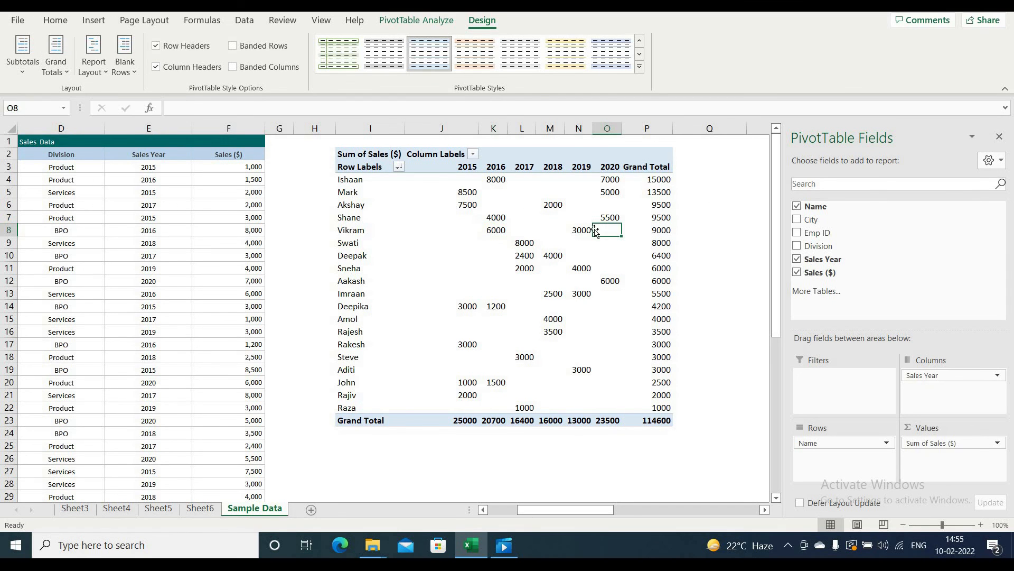
# Step: Change the PivotTable's report layout to Outline Form so the actual field names replace the generic row and column labels
pyautogui.click(106, 68)
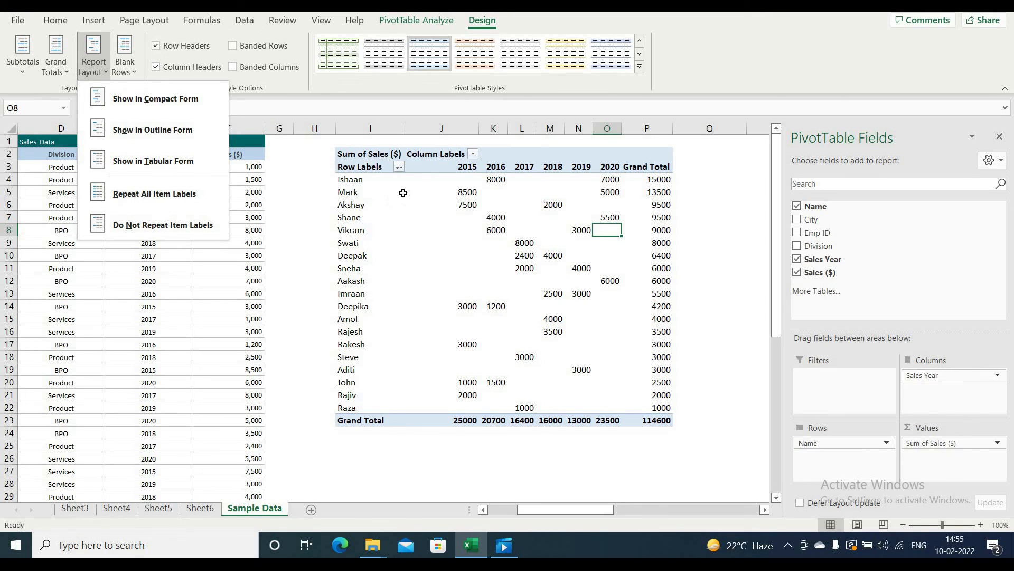
pyautogui.press('Escape')
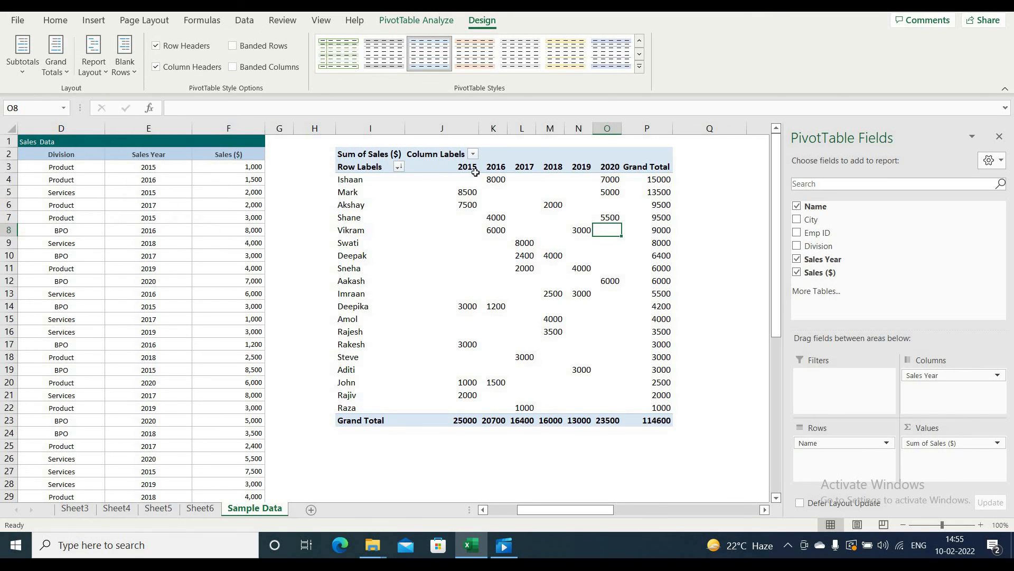
pyautogui.click(361, 169)
pyautogui.click(453, 155)
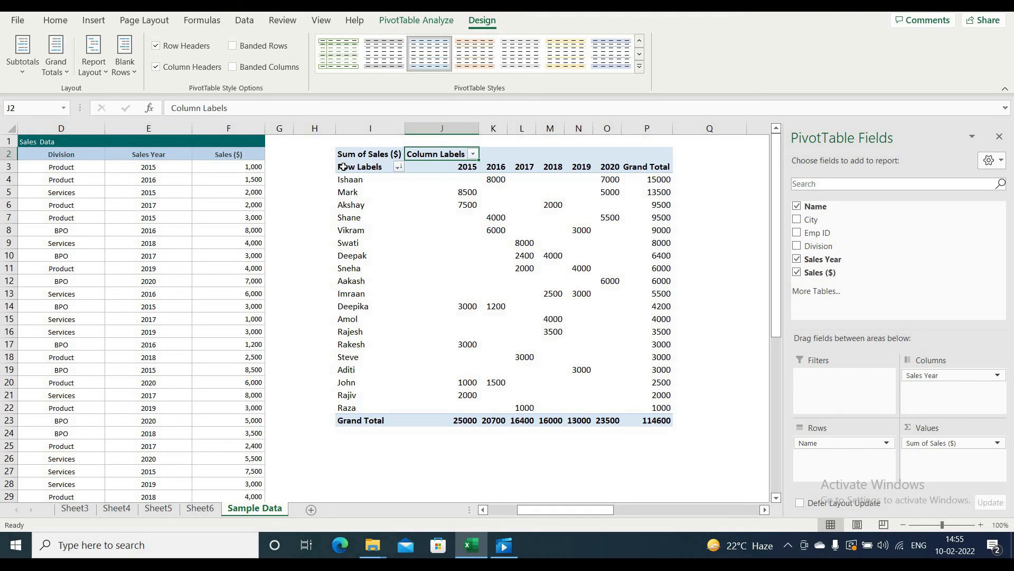
pyautogui.click(93, 68)
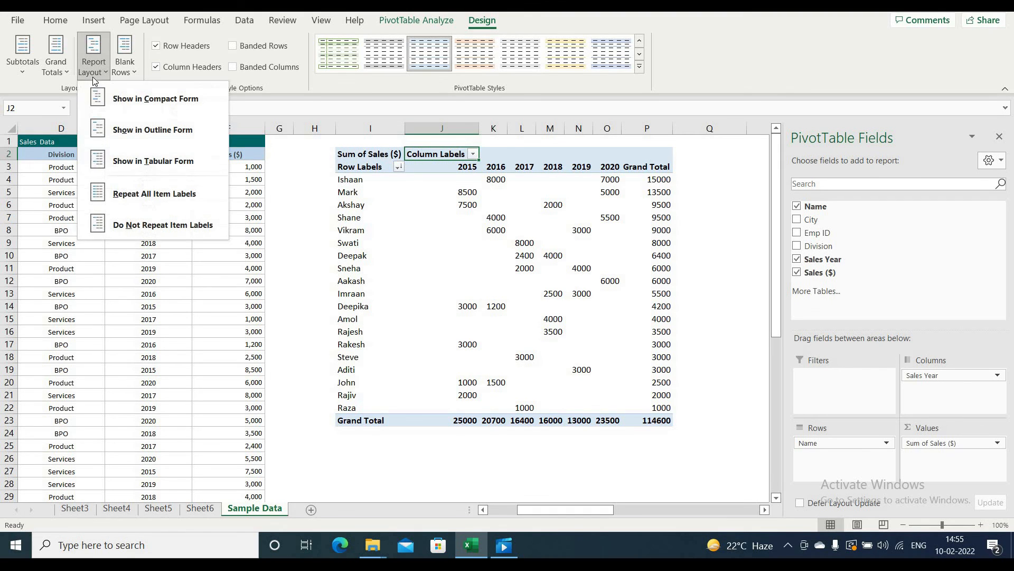
pyautogui.click(172, 132)
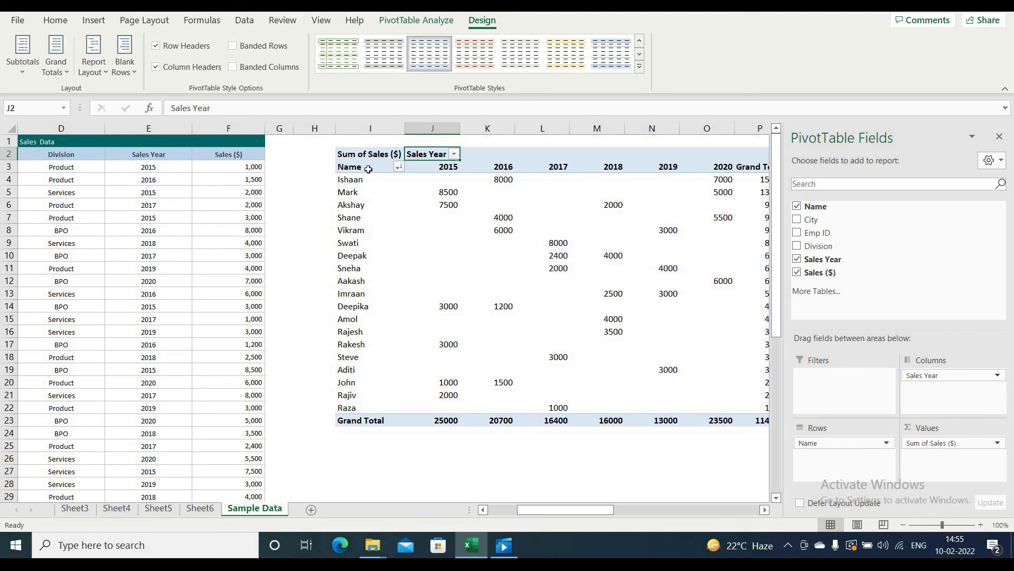
pyautogui.click(454, 154)
pyautogui.click(439, 154)
pyautogui.click(439, 150)
pyautogui.doubleClick(436, 154)
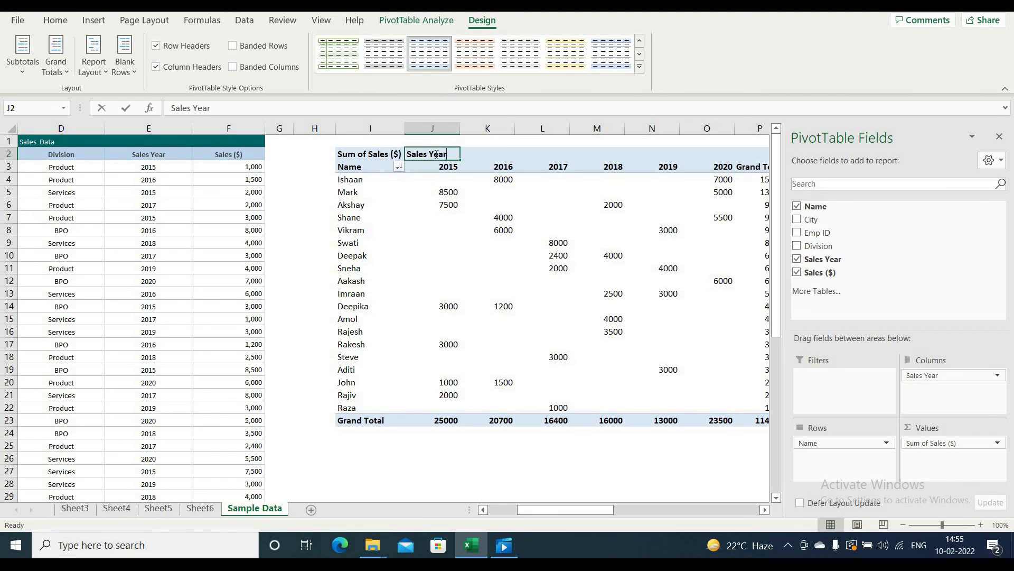
pyautogui.click(475, 171)
pyautogui.click(454, 154)
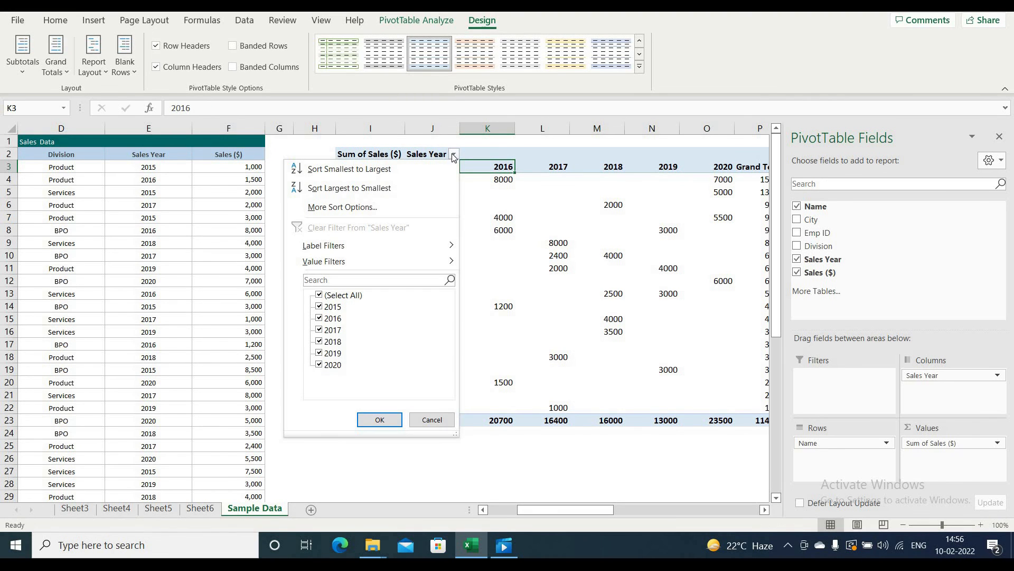
pyautogui.click(422, 159)
pyautogui.click(421, 158)
# Step: Set the custom name of the Sales Year column field to Sales Year 1 in its field settings
pyautogui.click(421, 154)
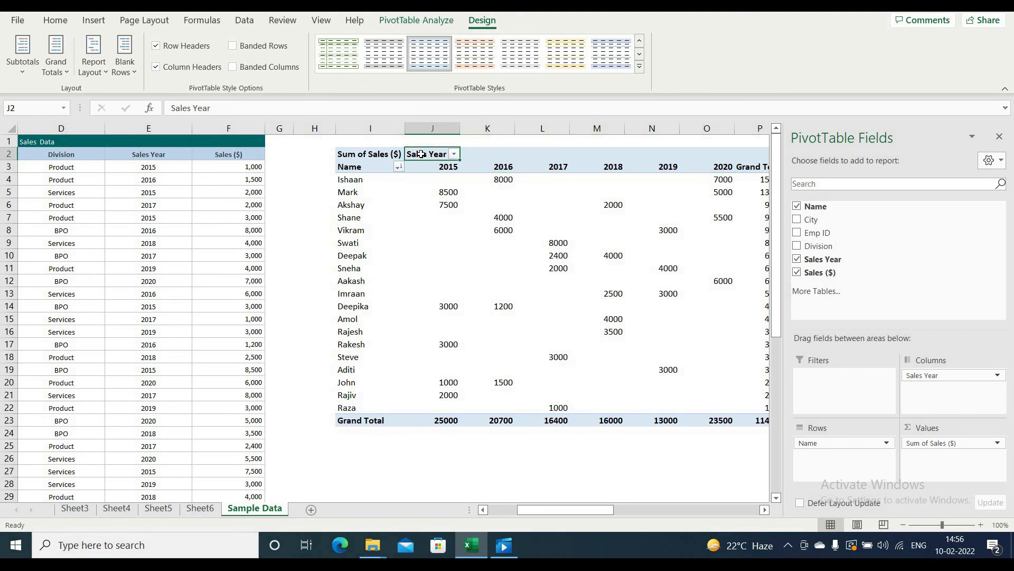
pyautogui.rightClick(422, 156)
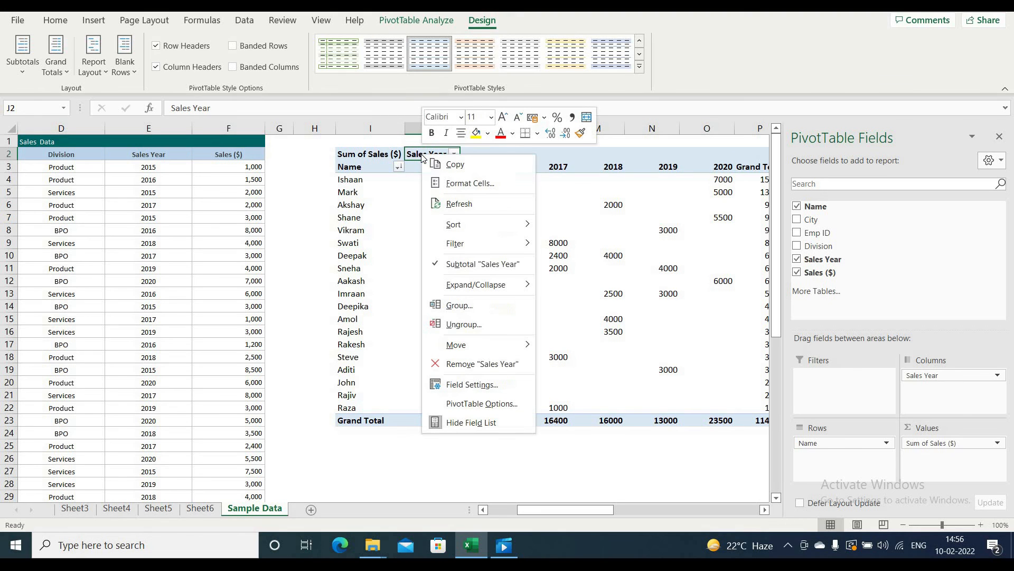
pyautogui.click(482, 389)
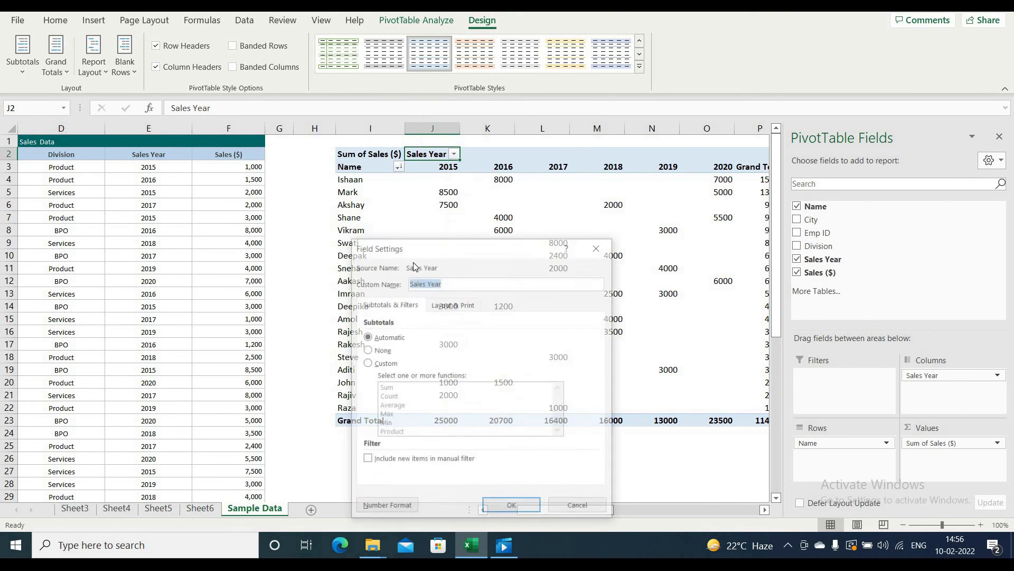
pyautogui.click(451, 285)
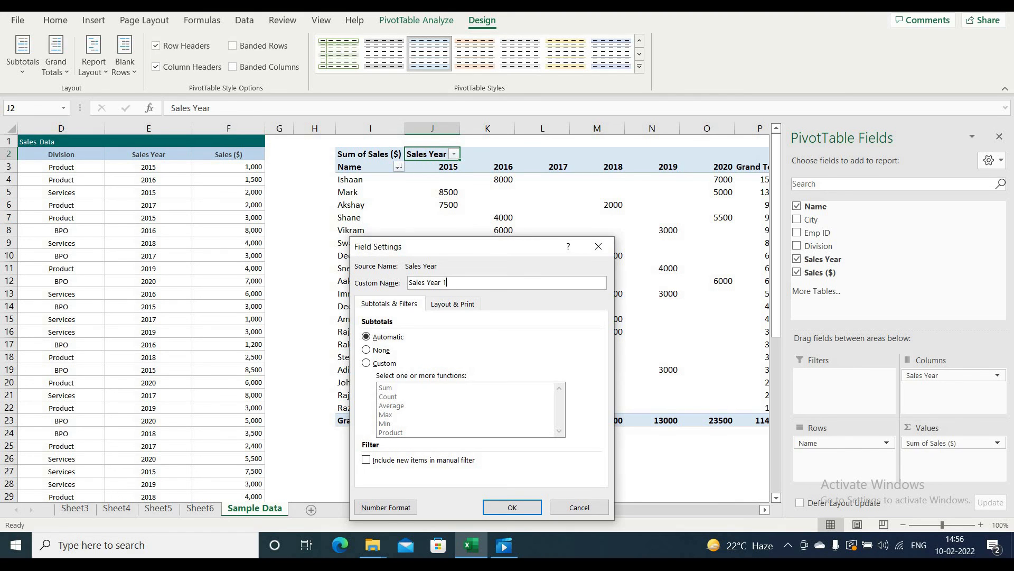
pyautogui.click(505, 512)
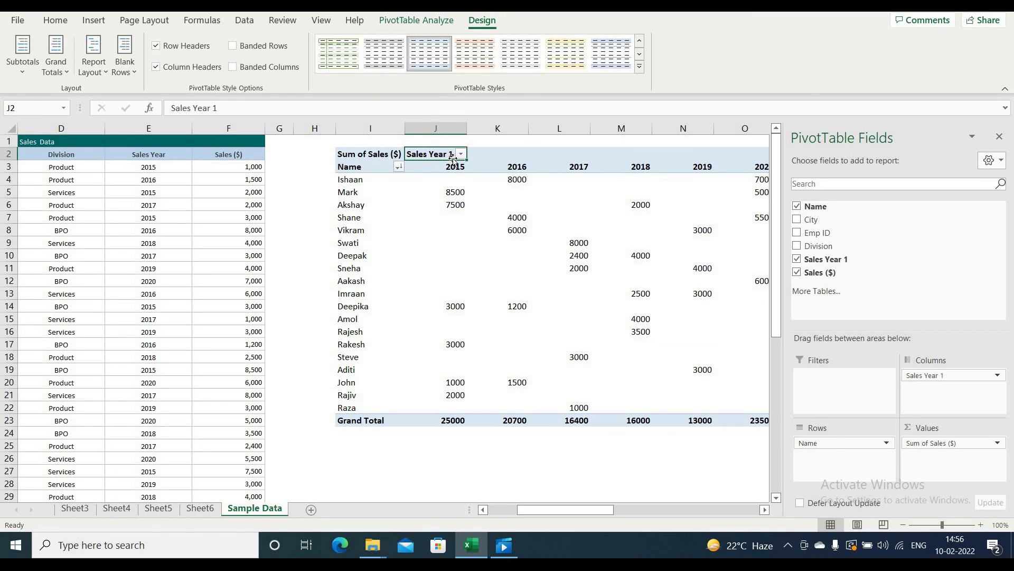
# Step: Review the report layout options available for the PivotTable
pyautogui.click(94, 64)
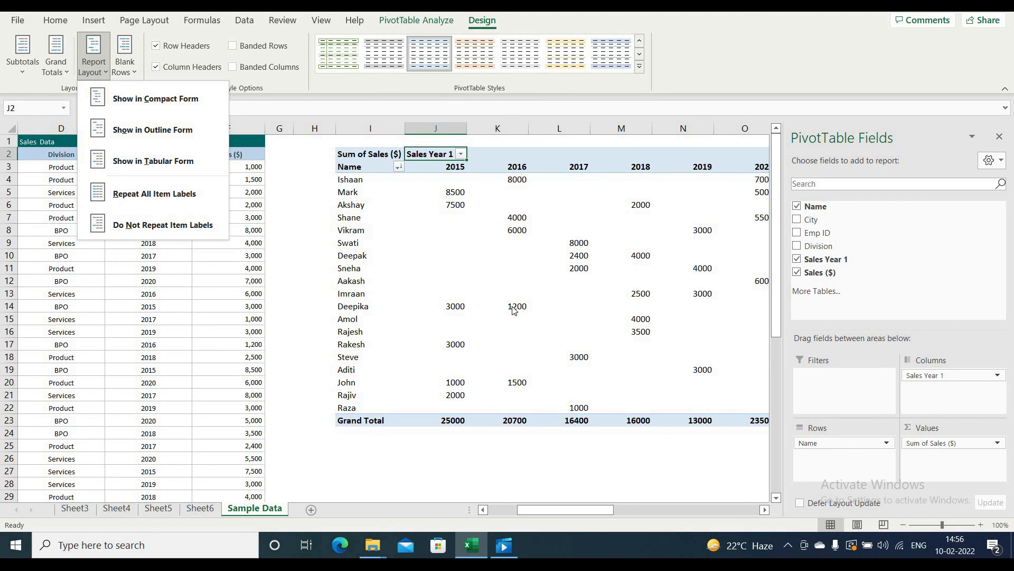
pyautogui.click(670, 439)
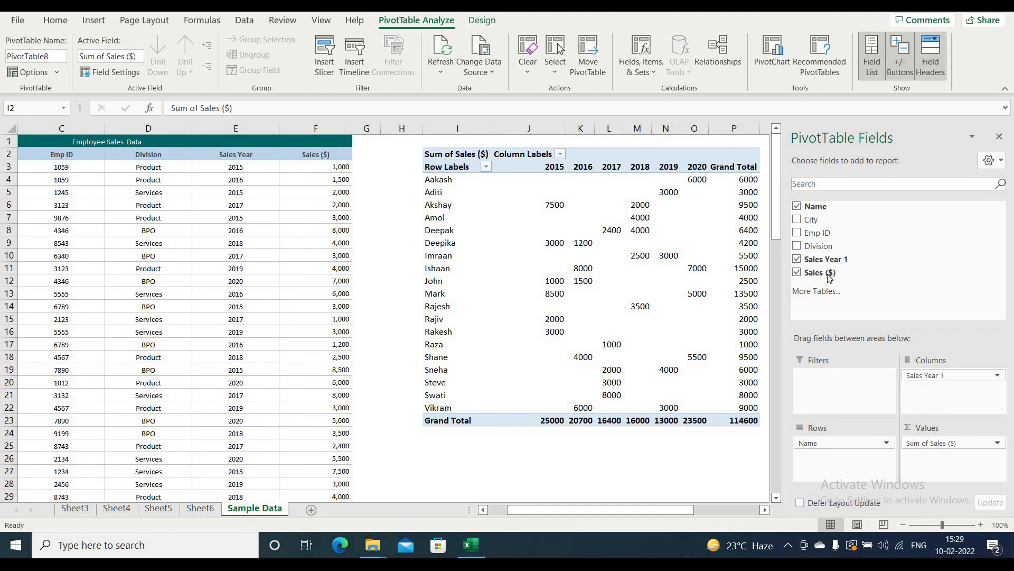
pyautogui.click(847, 447)
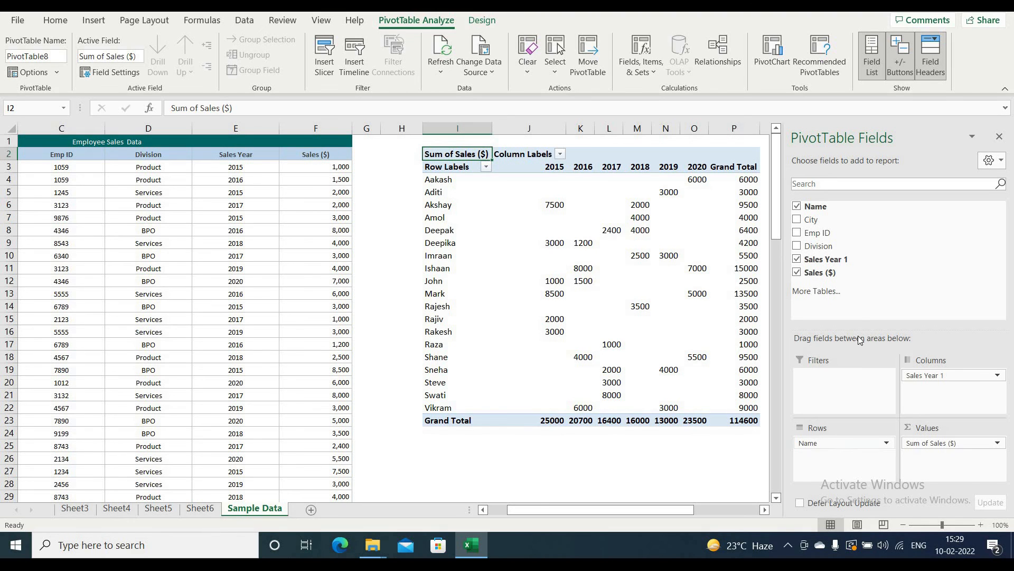
# Step: Remove the Name, Sales Year 1 and Sum of Sales ($) fields from the PivotTable so its layout is empty
pyautogui.moveTo(844, 444); pyautogui.dragTo(873, 284)
pyautogui.moveTo(919, 374); pyautogui.dragTo(918, 299)
pyautogui.moveTo(937, 448); pyautogui.dragTo(922, 296)
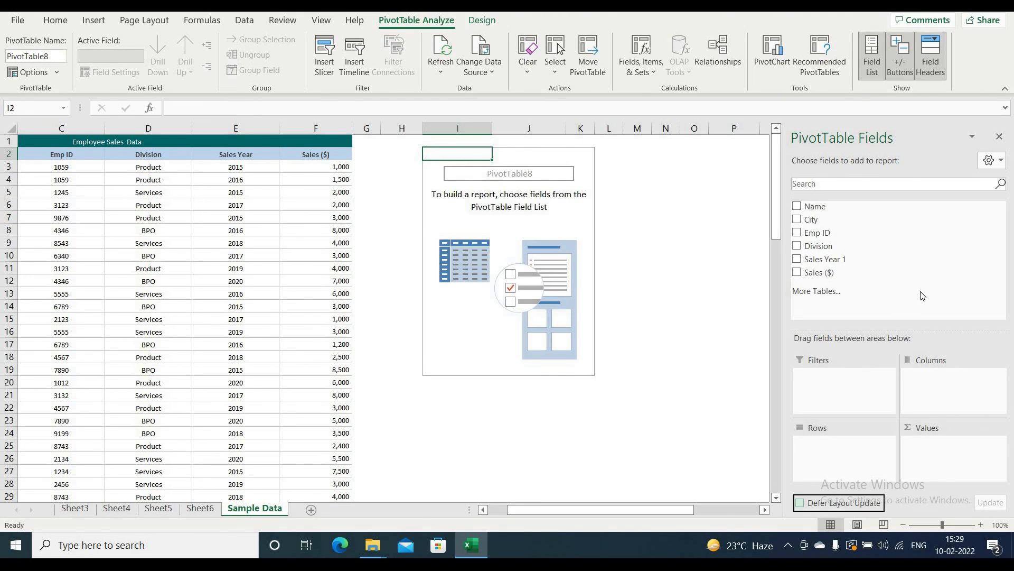
# Step: Add Sales ($) as the PivotTable's summed value, with Name and City nested beneath it as row fields
pyautogui.moveTo(825, 274); pyautogui.dragTo(937, 449)
pyautogui.moveTo(842, 207); pyautogui.dragTo(817, 451)
pyautogui.moveTo(816, 220); pyautogui.dragTo(846, 466)
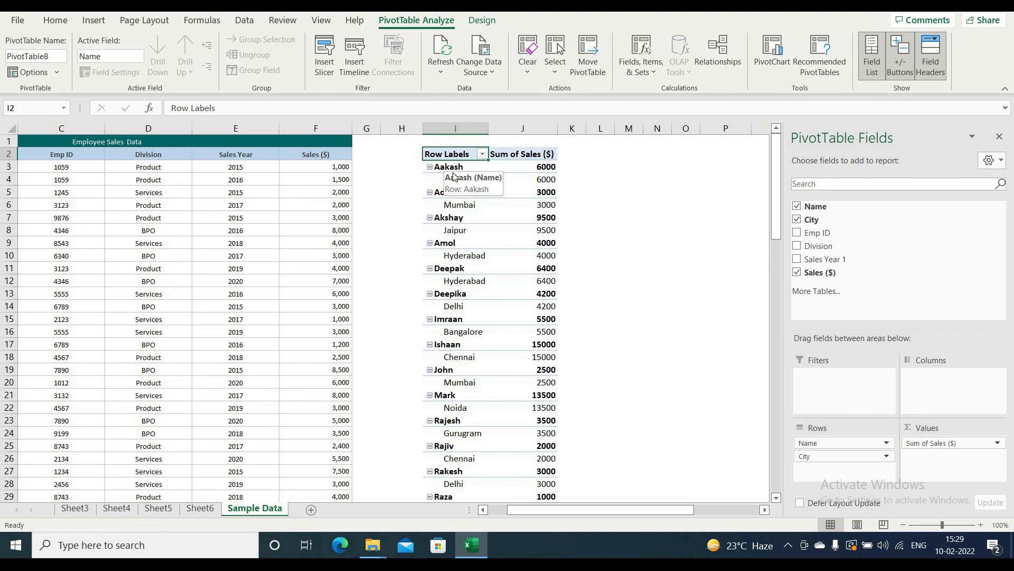
# Step: Try Emp ID as a third row field below City and take it back out of the PivotTable
pyautogui.moveTo(797, 238); pyautogui.dragTo(481, 187)
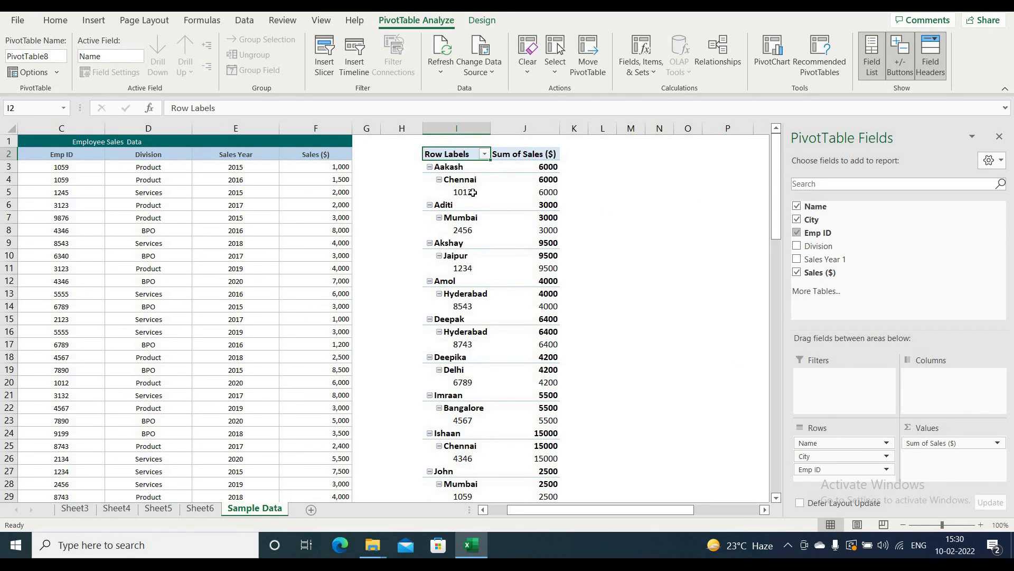
pyautogui.moveTo(833, 470); pyautogui.dragTo(848, 265)
# Step: Try City as the PivotTable's column field and return it to the rows below Name
pyautogui.moveTo(816, 460); pyautogui.dragTo(958, 381)
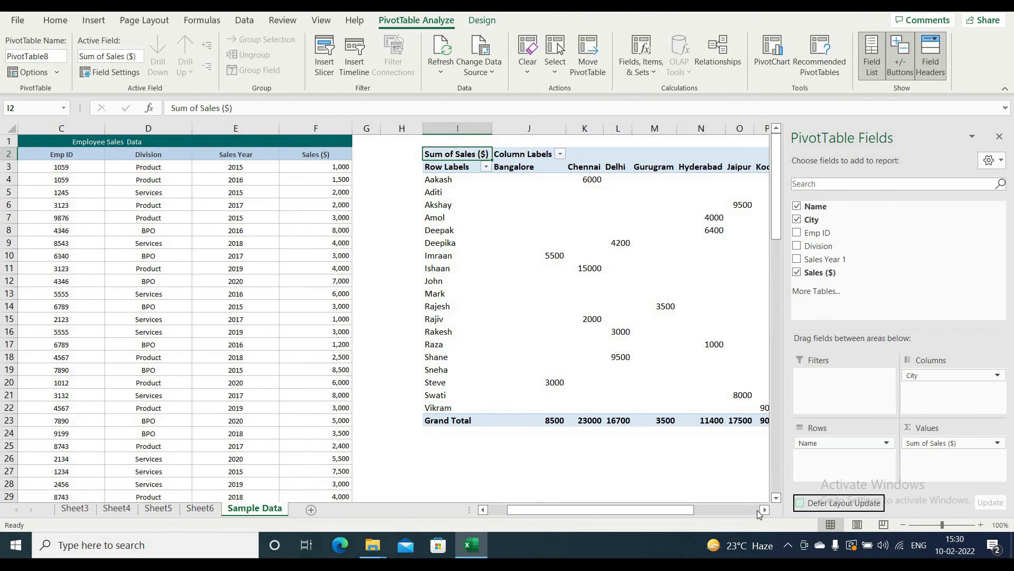
pyautogui.click(764, 510)
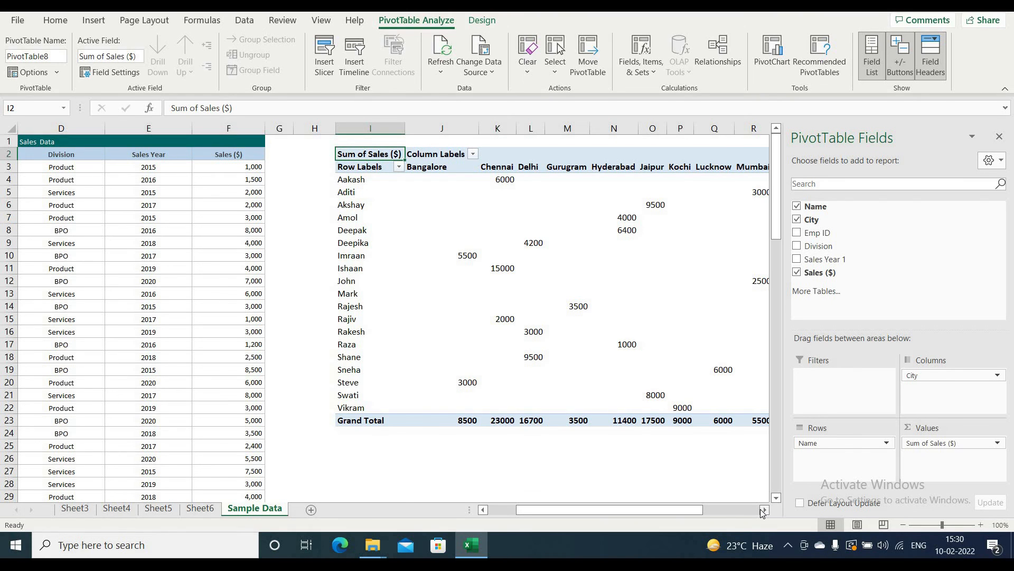
pyautogui.moveTo(944, 375); pyautogui.dragTo(840, 463)
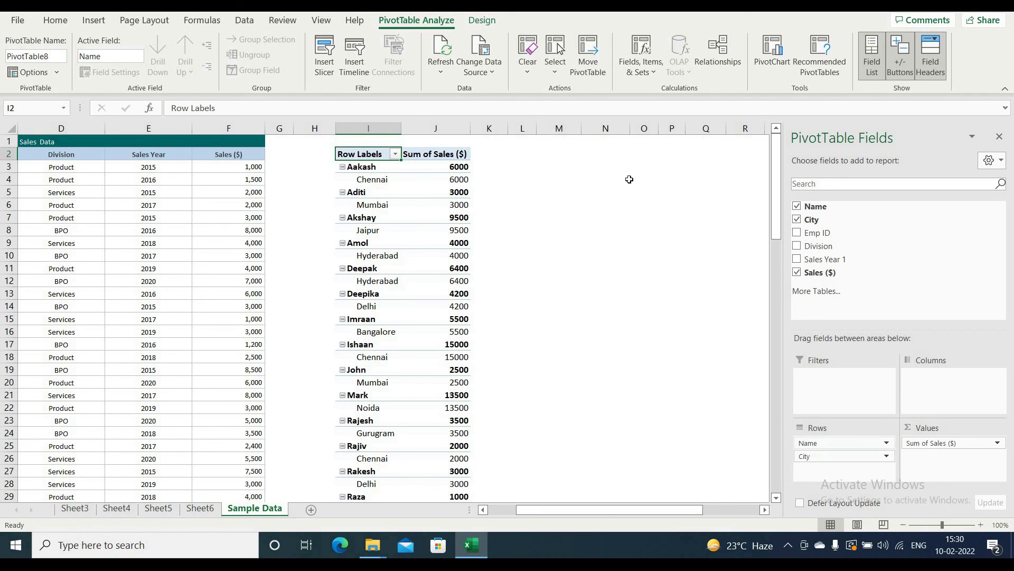
# Step: Show the PivotTable in Tabular Form so Name and City sit in separate columns
pyautogui.click(482, 20)
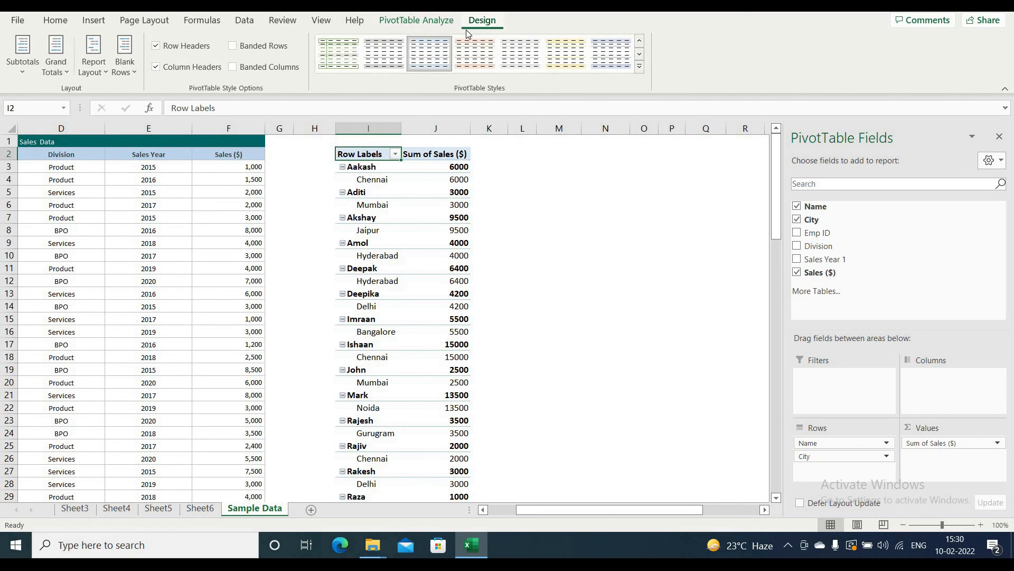
pyautogui.click(104, 73)
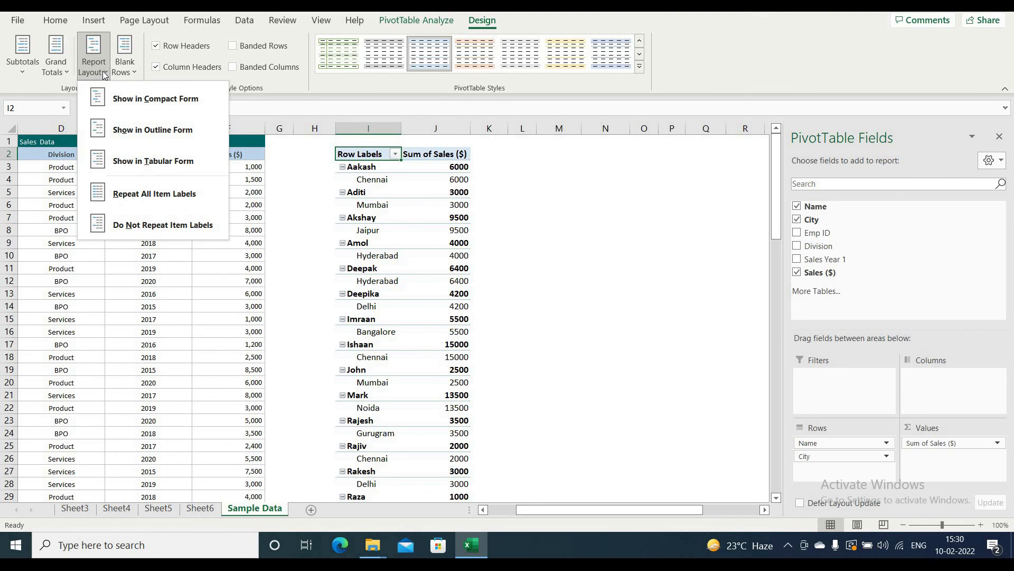
pyautogui.click(143, 168)
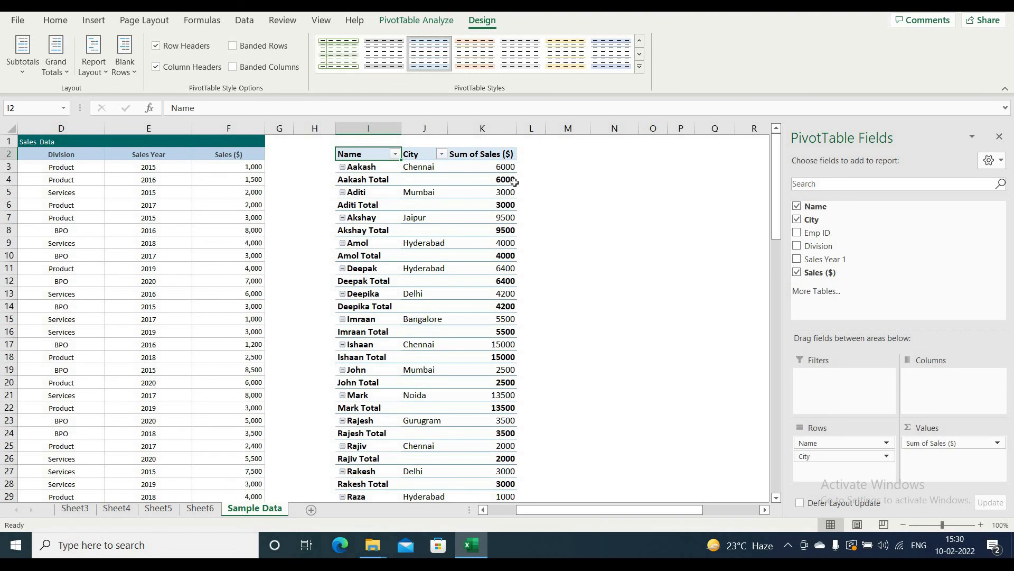
# Step: Turn off all subtotals in the PivotTable so each employee takes up a single row
pyautogui.scroll(-3, 506, 417)
pyautogui.scroll(-2, 507, 418)
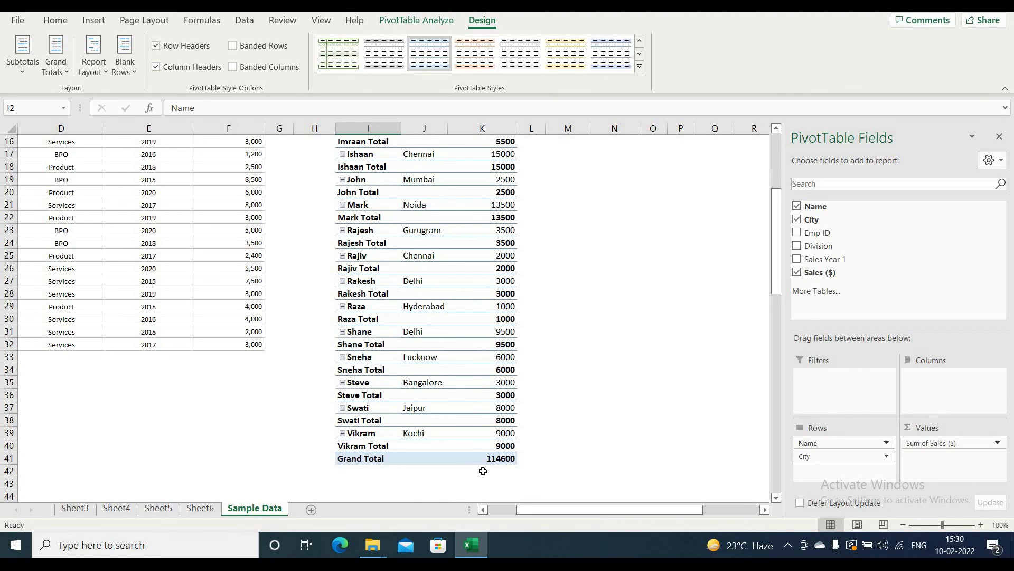
pyautogui.scroll(5, 482, 471)
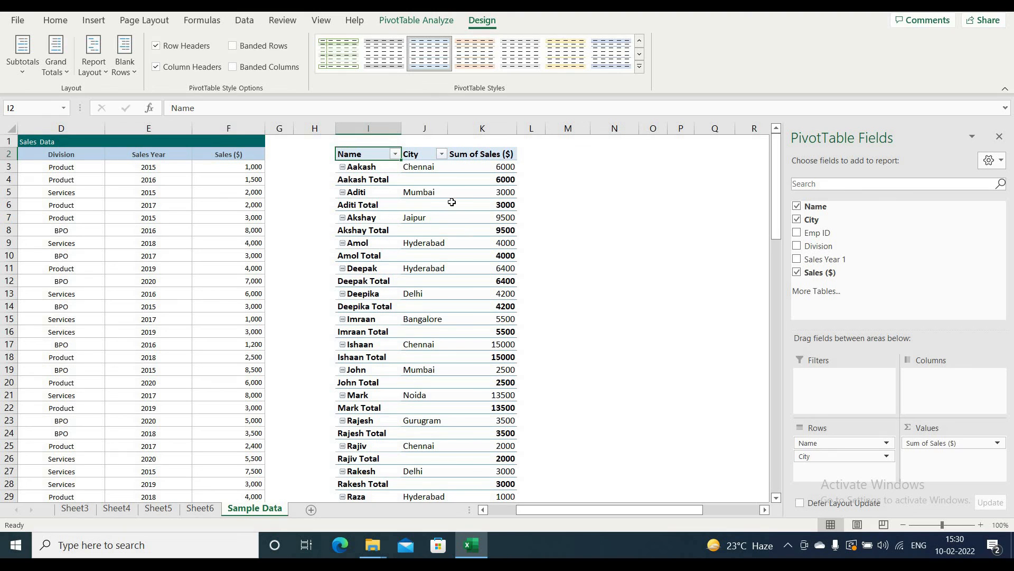
pyautogui.scroll(-2, 460, 222)
pyautogui.scroll(2, 460, 222)
pyautogui.click(26, 72)
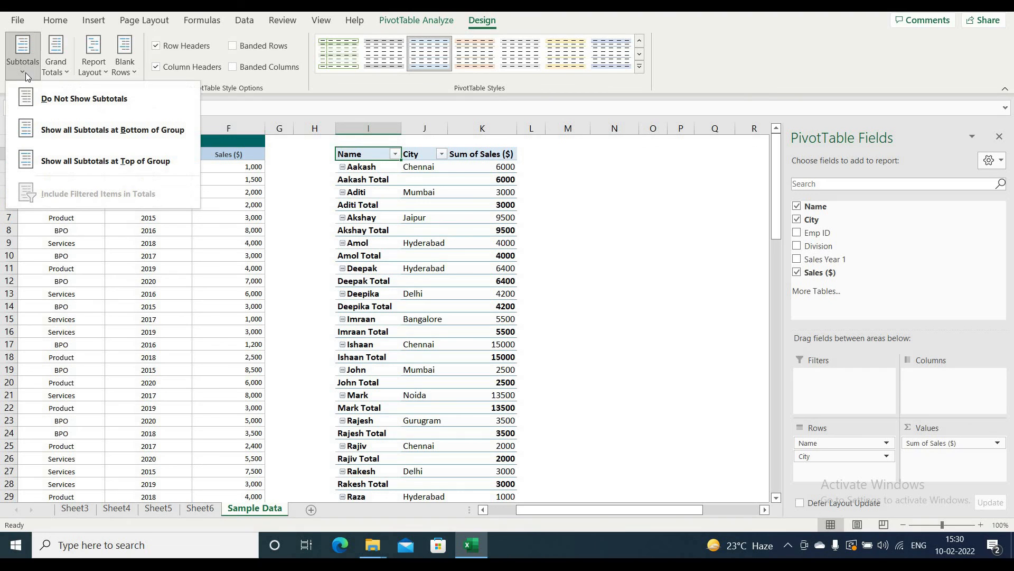
pyautogui.click(121, 100)
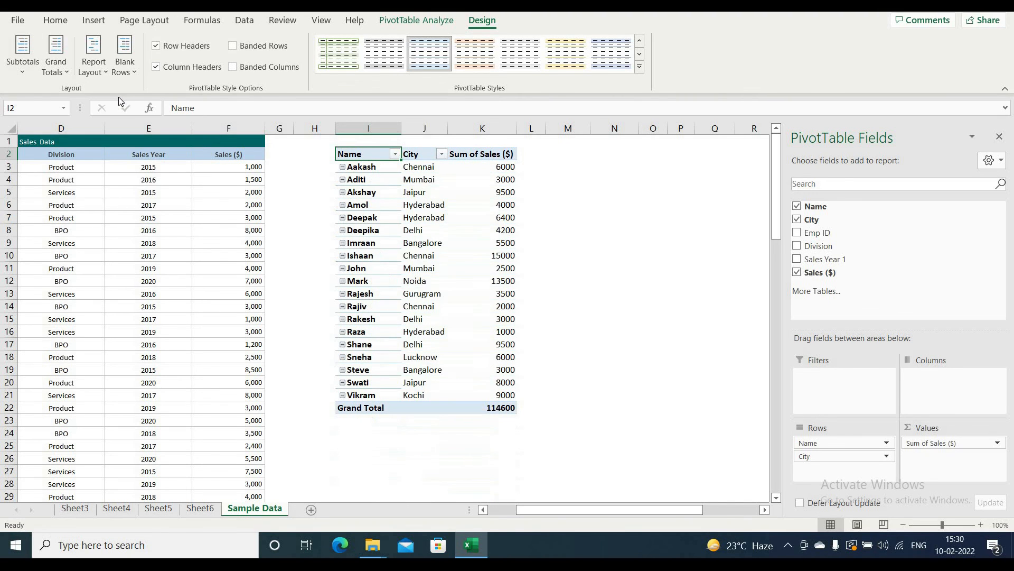
# Step: Turn grand totals off for rows and columns and hide the expand/collapse buttons beside the names
pyautogui.click(63, 74)
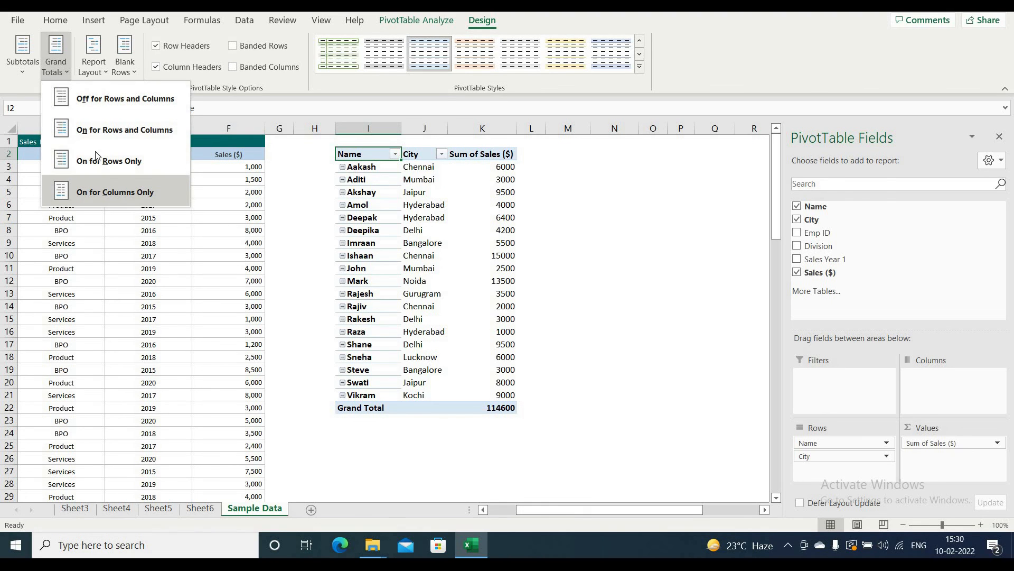
pyautogui.click(108, 97)
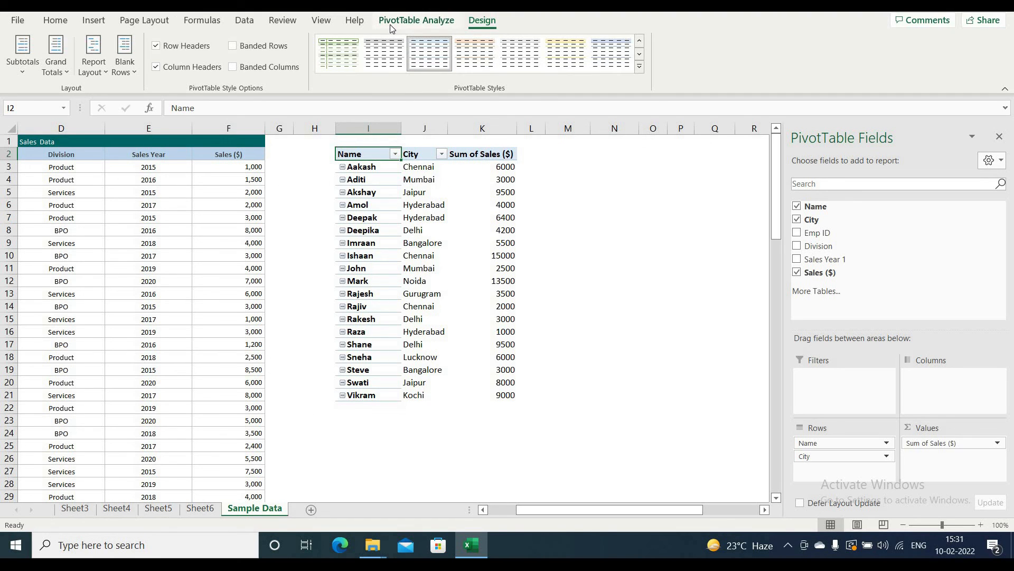
pyautogui.click(426, 24)
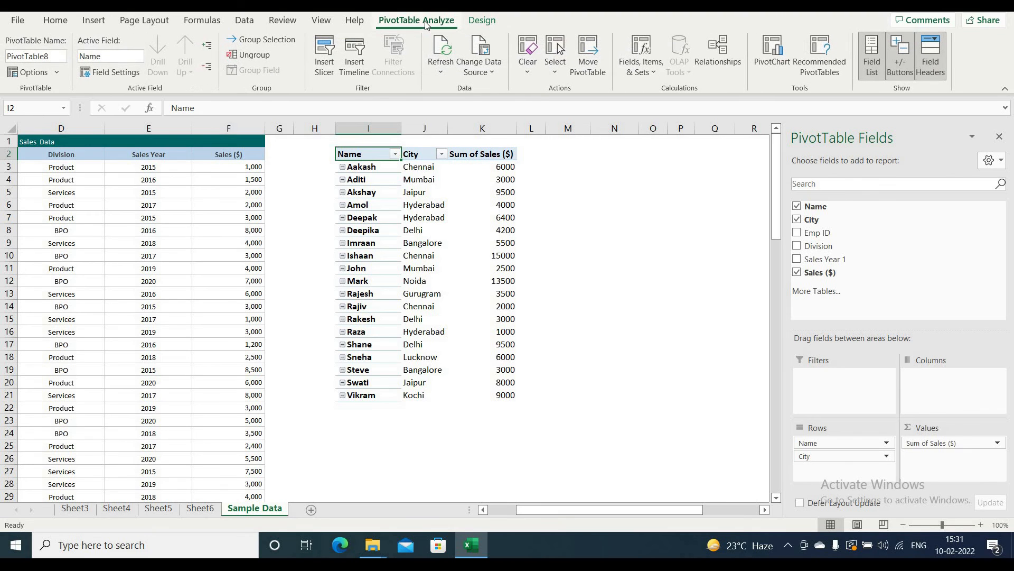
pyautogui.click(902, 63)
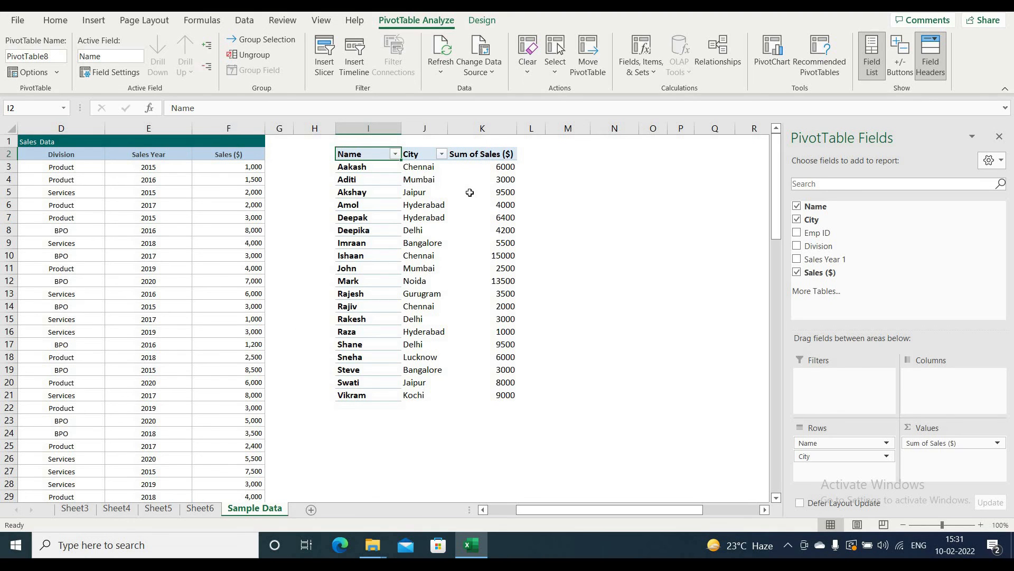
pyautogui.moveTo(469, 193)
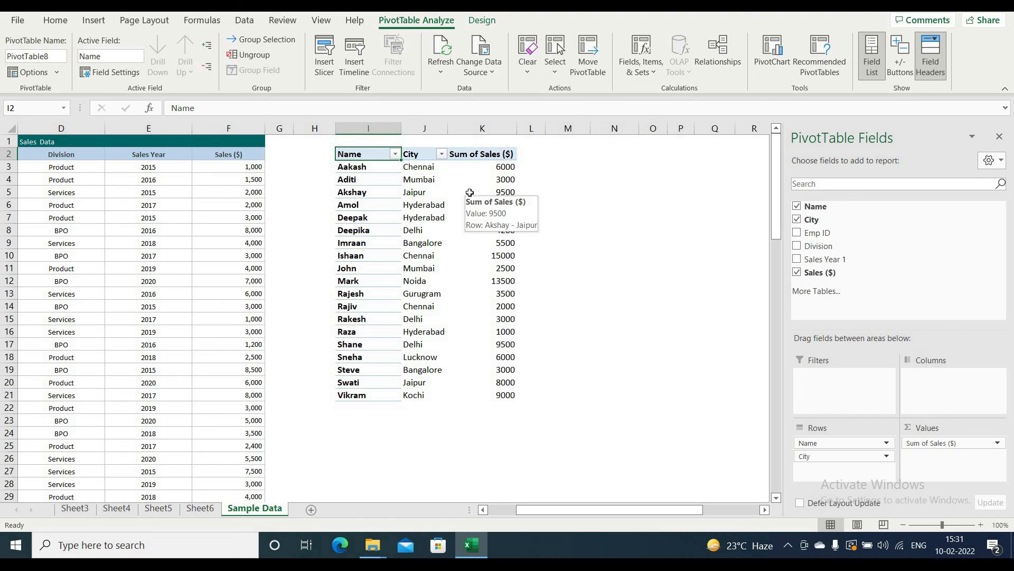